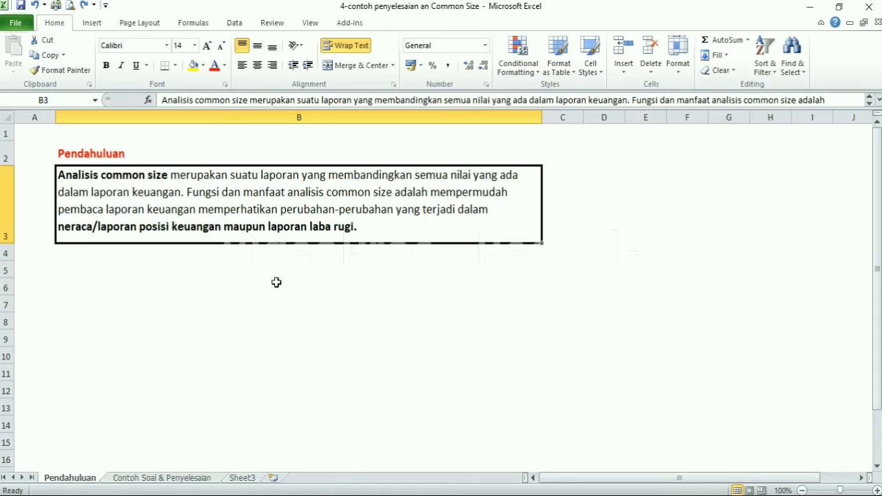
# - Restore the B4 paragraph comparing income-statement items to sales and balance-sheet items to total assets
pyautogui.click(34, 5)
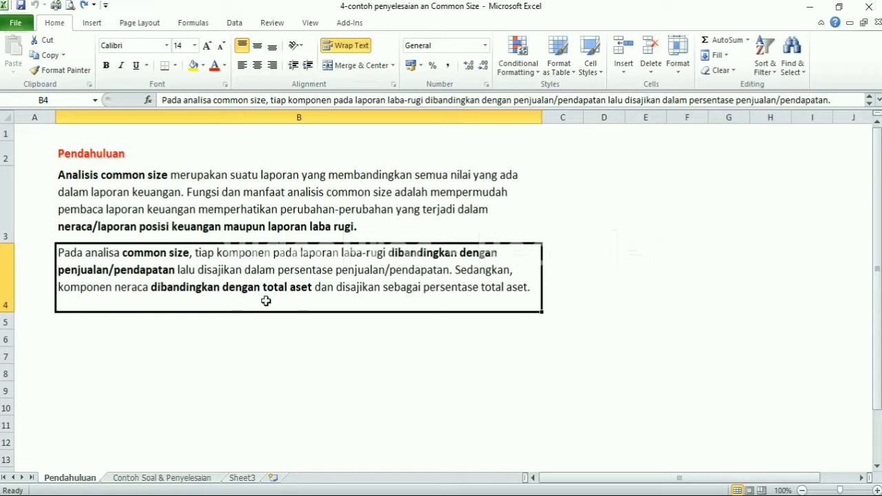
pyautogui.click(304, 319)
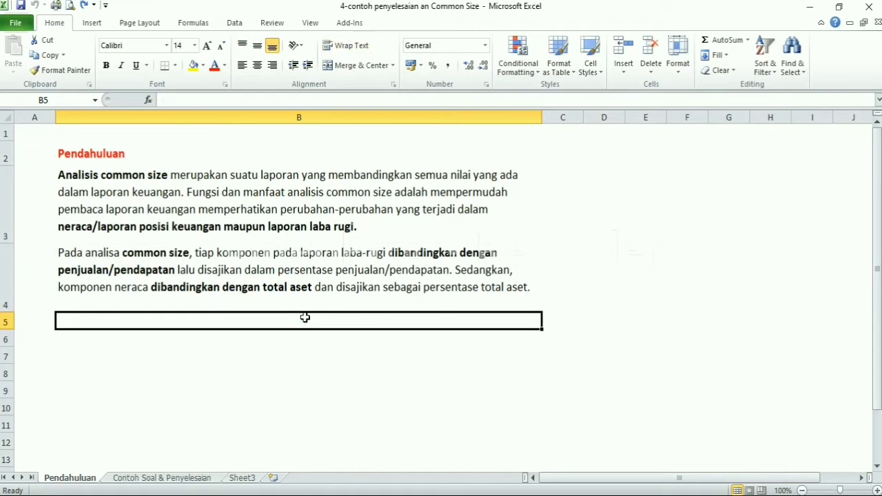
pyautogui.click(251, 288)
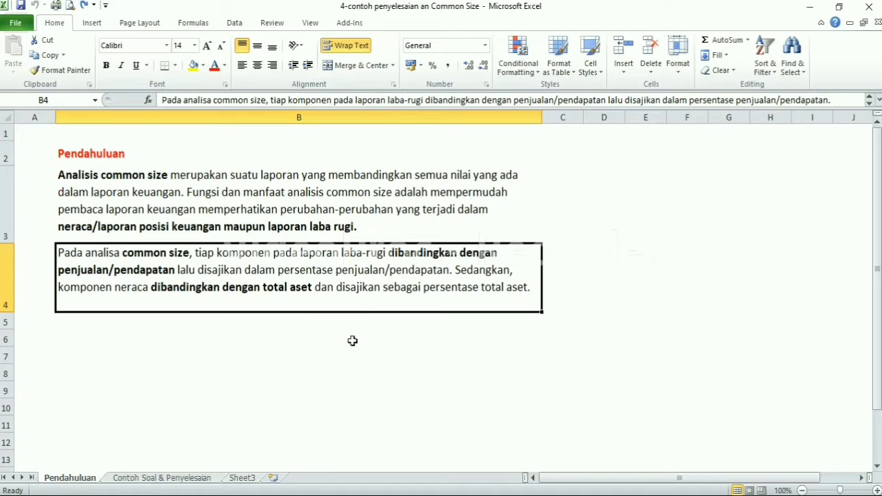
# - On the Contoh Soal & Penyelesaian sheet, review the 2017–2020 year columns and empty Common-Size columns
pyautogui.click(173, 478)
pyautogui.scroll(5, 285, 416)
pyautogui.scroll(2, 296, 414)
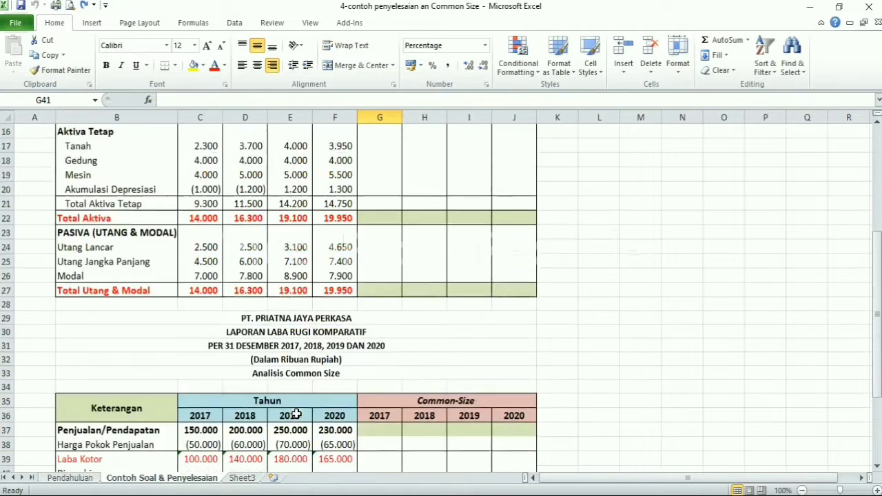
pyautogui.scroll(4, 296, 414)
pyautogui.scroll(1, 296, 406)
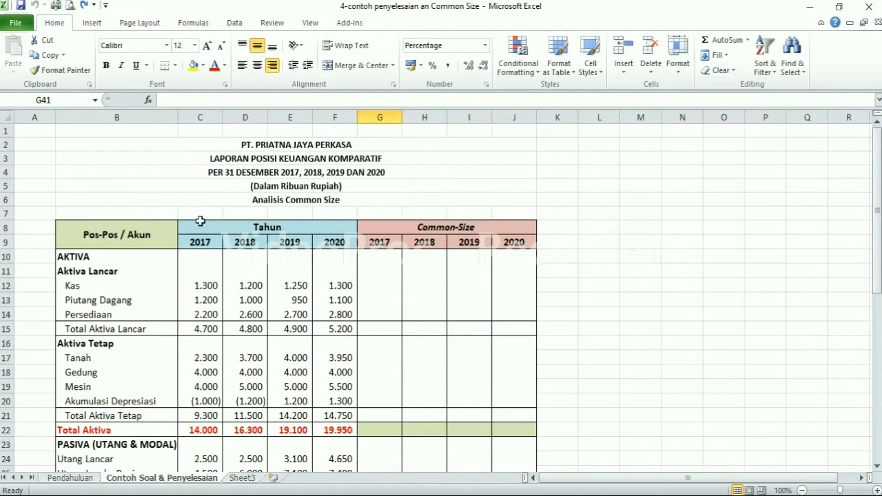
pyautogui.moveTo(199, 117); pyautogui.dragTo(326, 118)
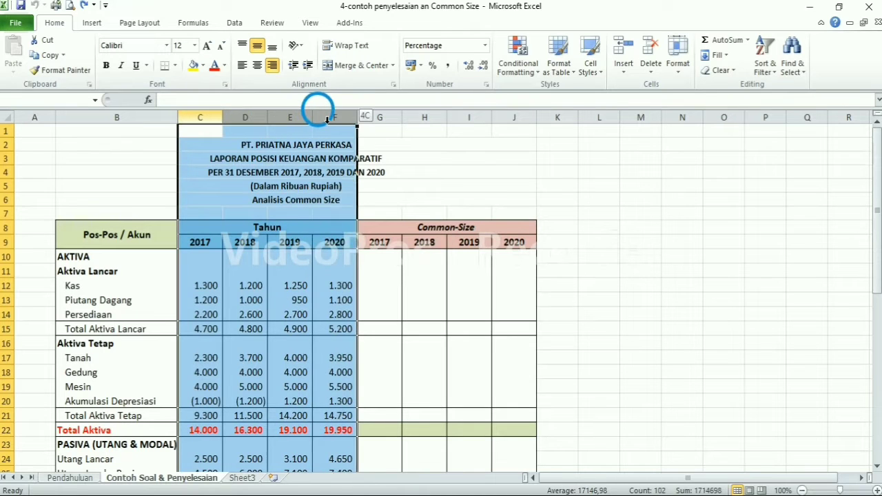
pyautogui.click(206, 243)
pyautogui.moveTo(208, 244); pyautogui.dragTo(322, 244)
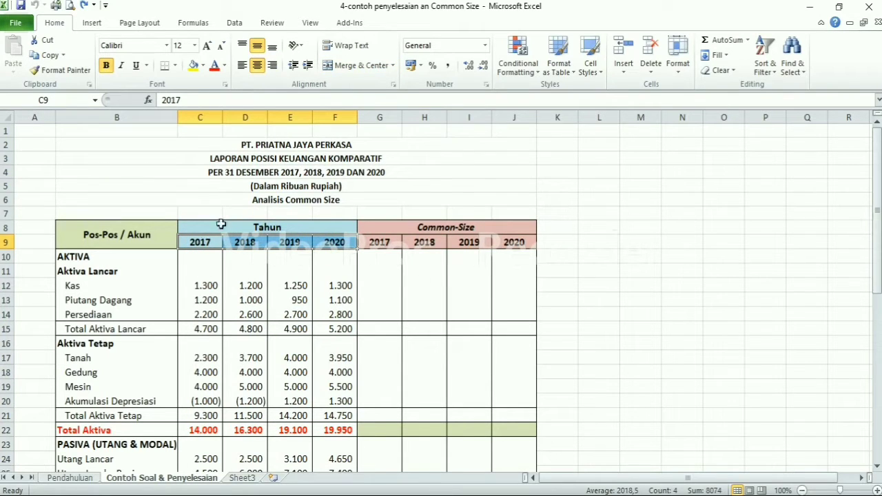
pyautogui.click(379, 116)
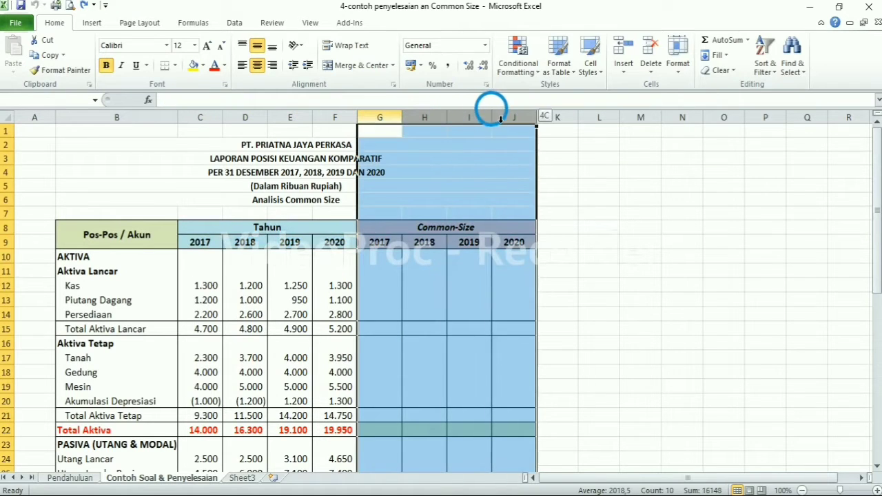
pyautogui.moveTo(379, 116); pyautogui.dragTo(509, 116)
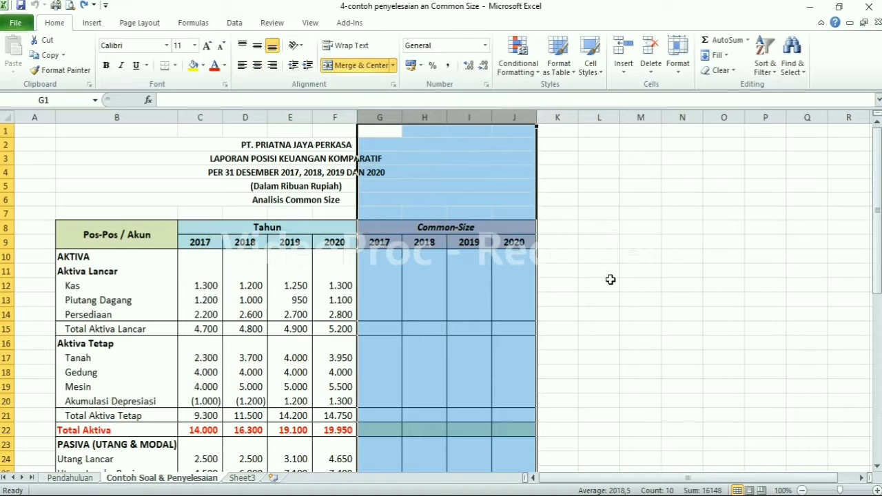
pyautogui.scroll(-1, 502, 290)
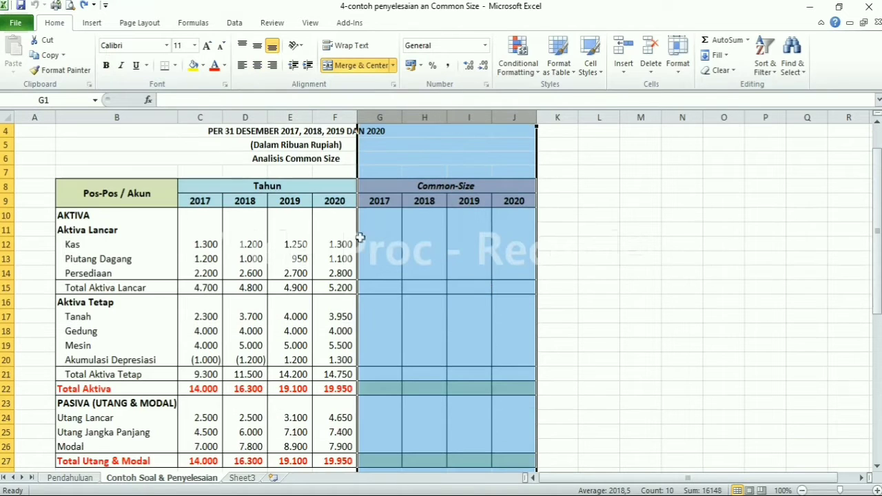
pyautogui.scroll(1, 333, 202)
# - Walk through the balance sheet title and the full income statement table
pyautogui.click(282, 160)
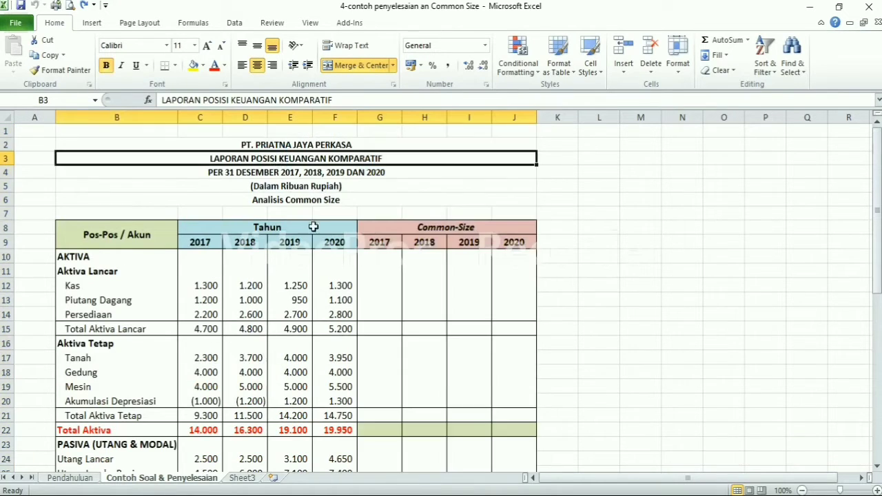
pyautogui.scroll(-5, 317, 235)
pyautogui.scroll(-2, 318, 245)
pyautogui.scroll(-2, 315, 247)
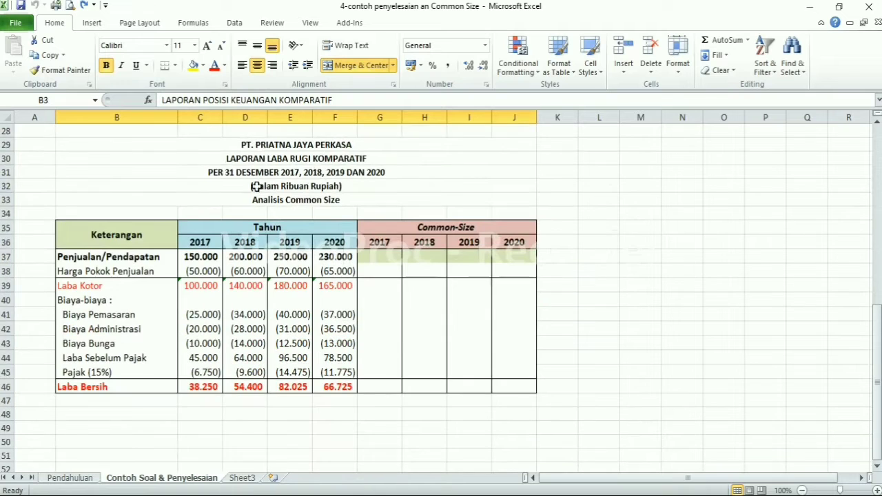
pyautogui.click(256, 149)
pyautogui.moveTo(256, 149); pyautogui.dragTo(266, 387)
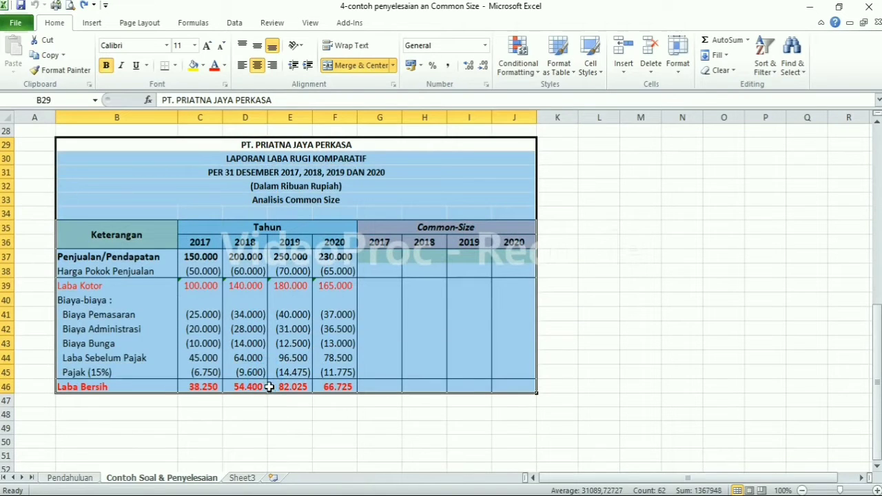
pyautogui.click(567, 244)
pyautogui.scroll(6, 374, 292)
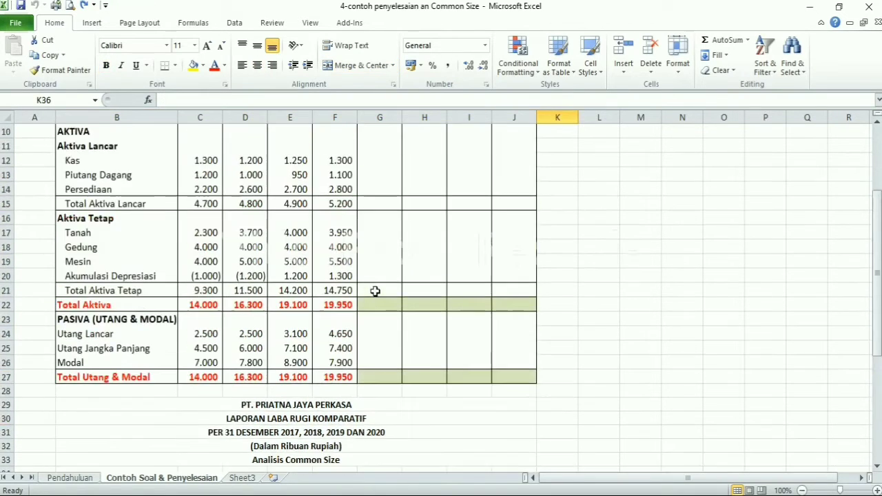
pyautogui.scroll(3, 374, 291)
pyautogui.scroll(-1, 375, 291)
pyautogui.scroll(1, 375, 292)
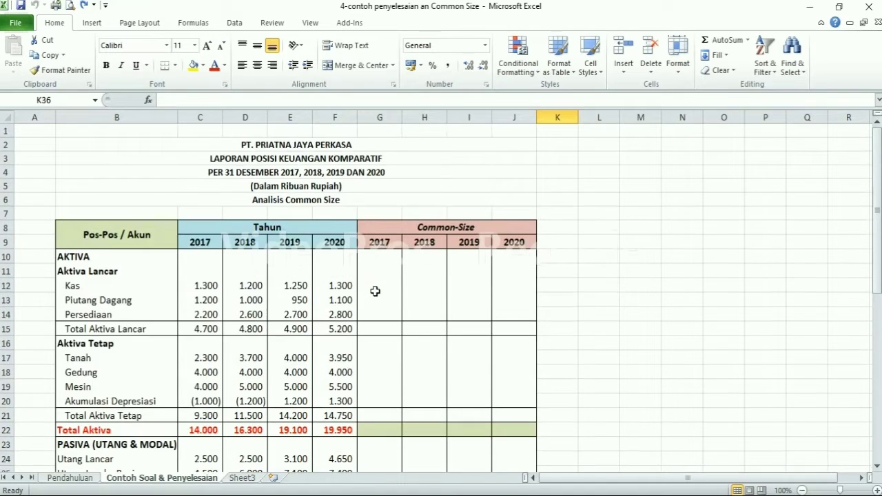
pyautogui.scroll(-1, 375, 292)
pyautogui.click(74, 214)
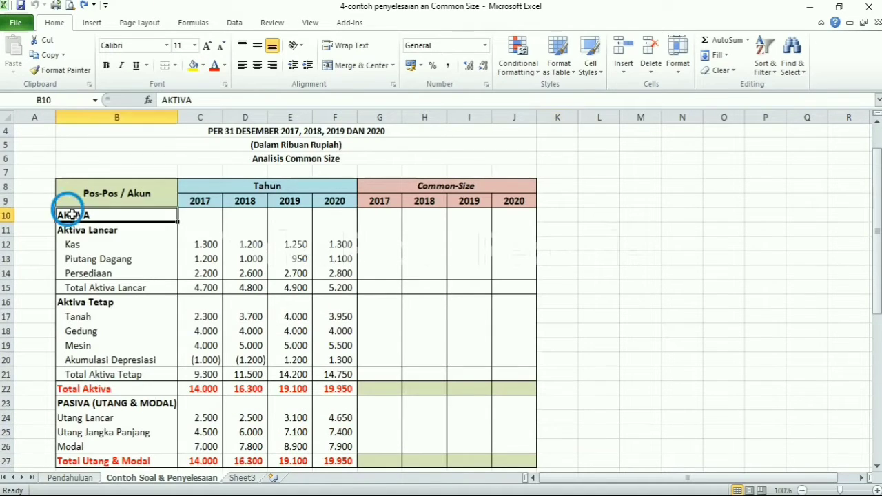
pyautogui.moveTo(206, 244)
pyautogui.mouseDown()
pyautogui.moveTo(329, 359)
pyautogui.moveTo(334, 374)
pyautogui.mouseUp()
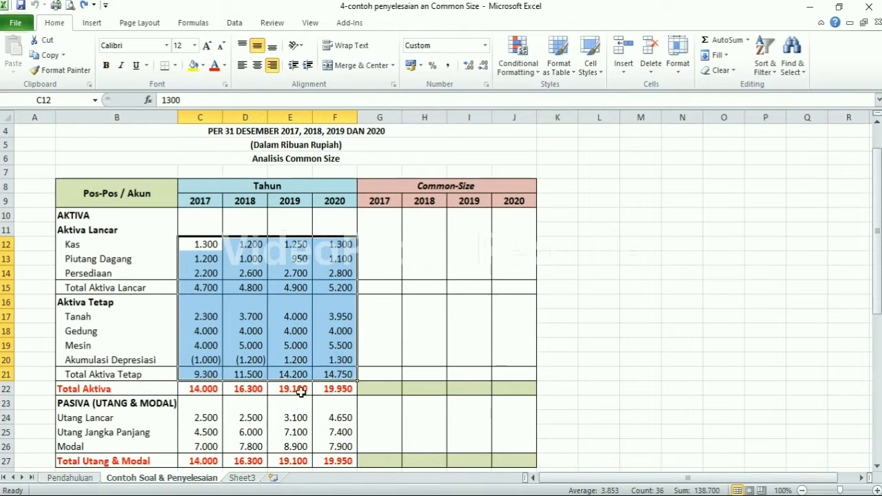
pyautogui.moveTo(207, 389); pyautogui.dragTo(338, 389)
pyautogui.scroll(-2, 336, 388)
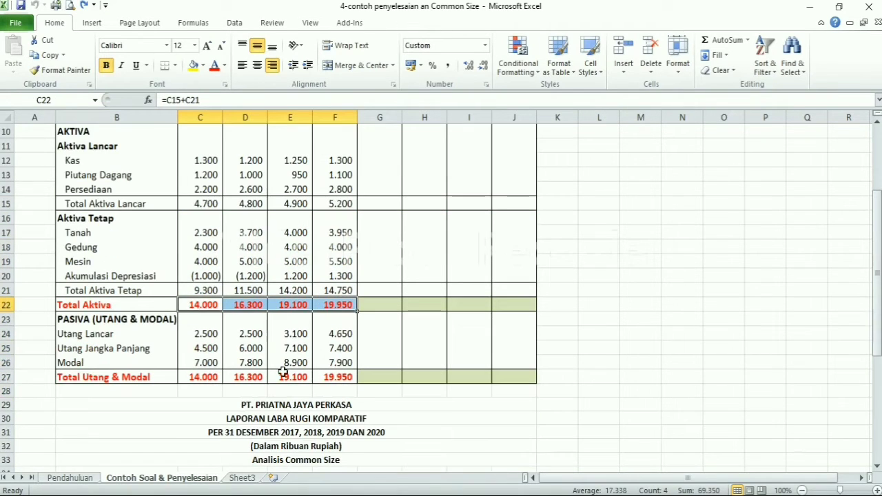
pyautogui.moveTo(206, 334); pyautogui.dragTo(345, 359)
pyautogui.moveTo(193, 374); pyautogui.dragTo(348, 375)
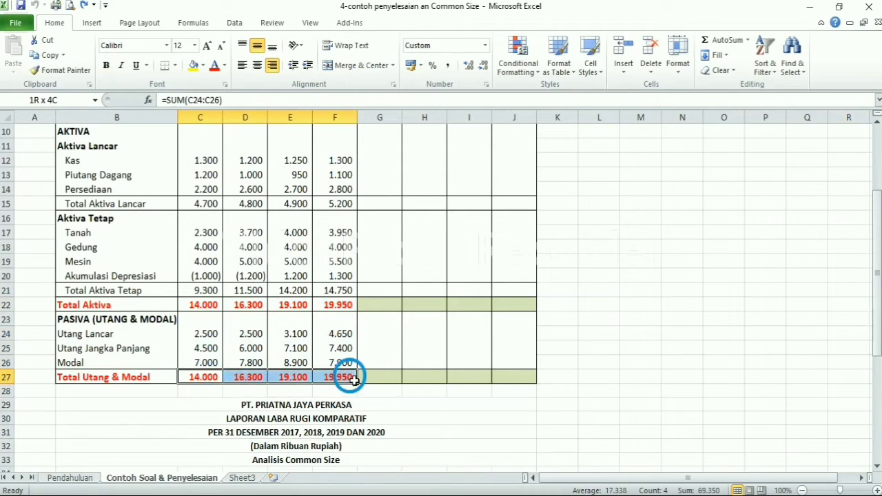
pyautogui.scroll(-3, 413, 341)
pyautogui.scroll(-2, 415, 340)
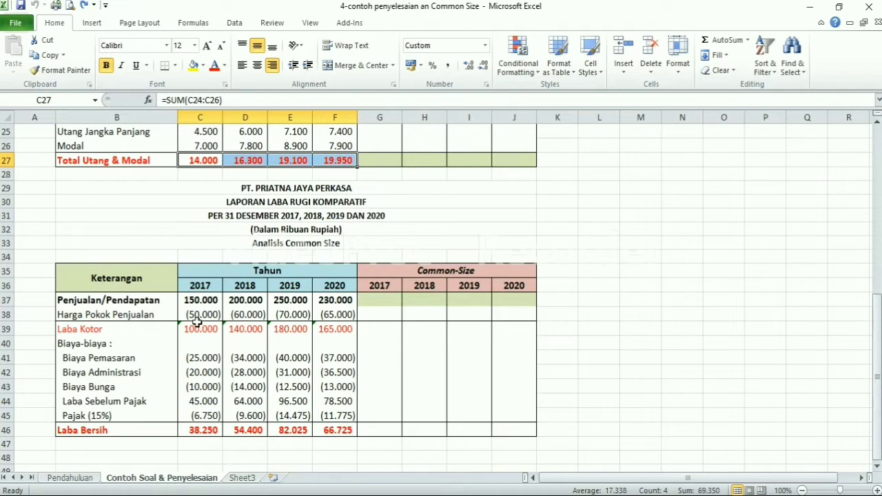
pyautogui.moveTo(198, 314)
pyautogui.mouseDown()
pyautogui.moveTo(334, 386)
pyautogui.moveTo(335, 430)
pyautogui.mouseUp()
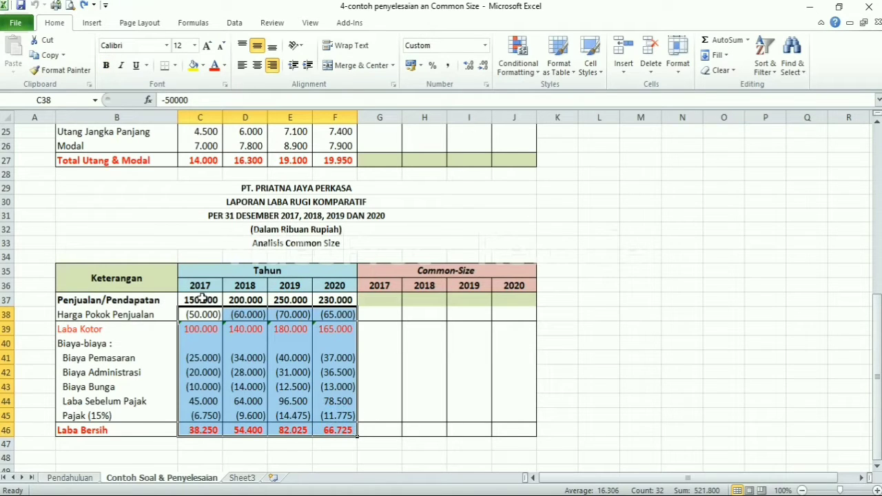
pyautogui.moveTo(201, 298); pyautogui.dragTo(335, 299)
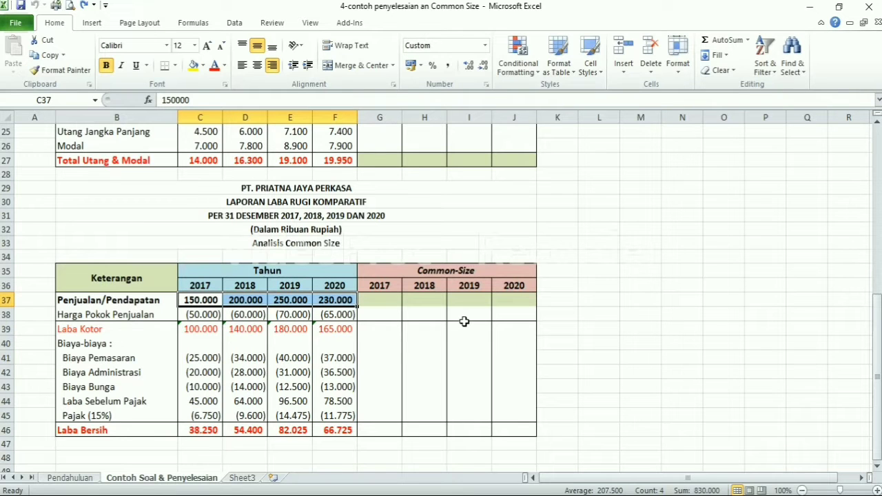
pyautogui.scroll(2, 443, 305)
pyautogui.scroll(4, 441, 305)
pyautogui.scroll(1, 441, 305)
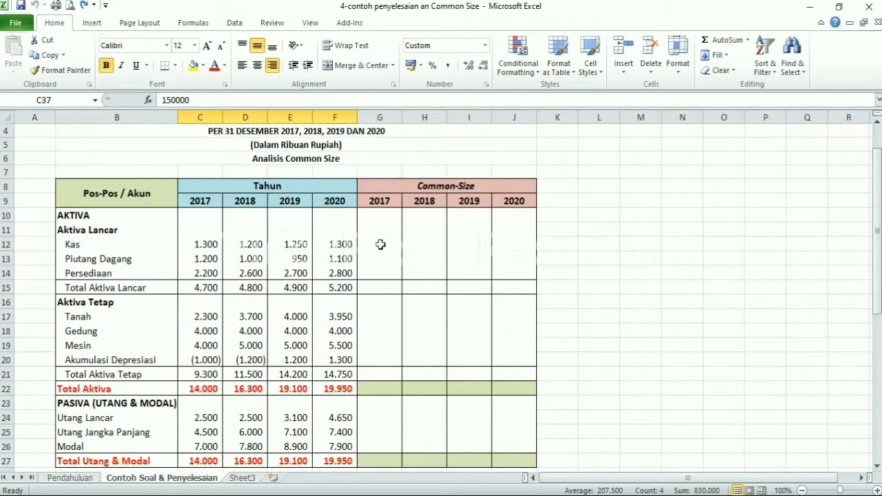
# - Enter =(C12/C22)*100% in G12 for the Kas 2017 common-size share
pyautogui.click(379, 245)
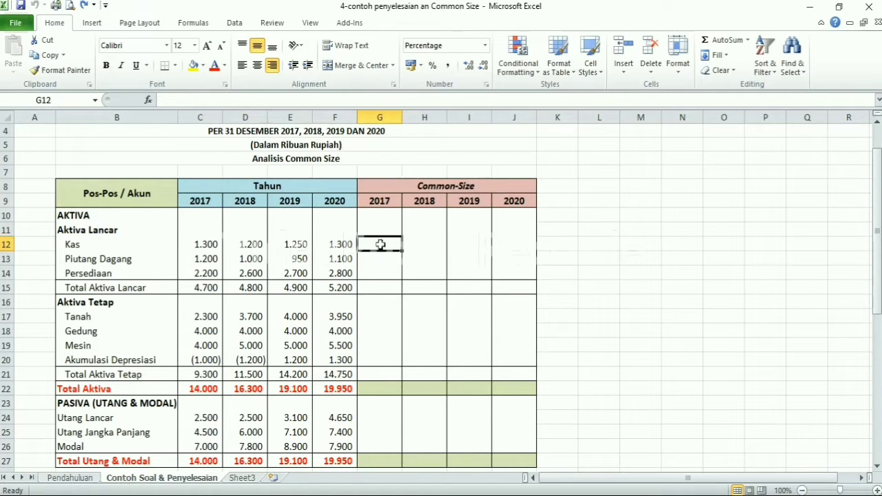
pyautogui.write('=')
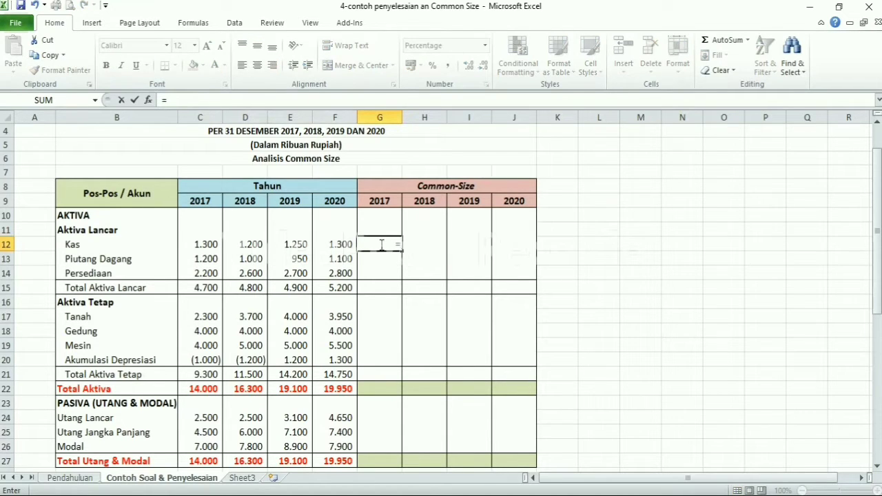
pyautogui.write('(')
pyautogui.press('Left')
pyautogui.press('Left')
pyautogui.press('Left')
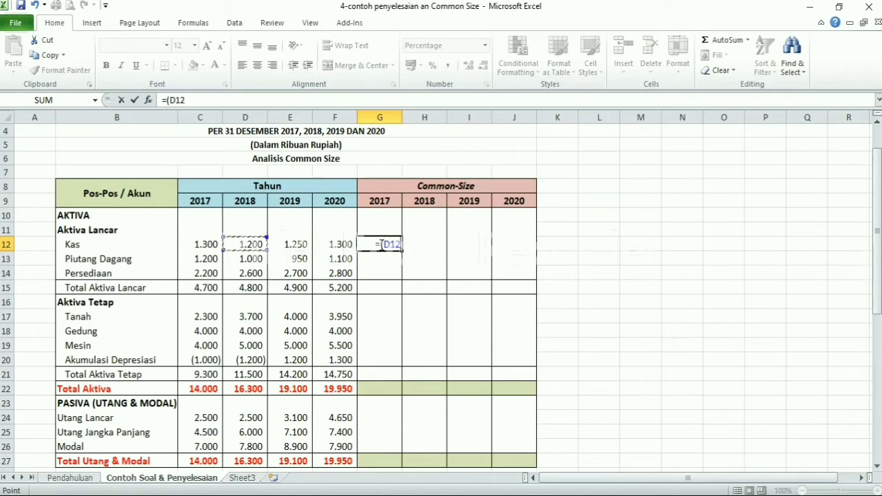
pyautogui.press('Left')
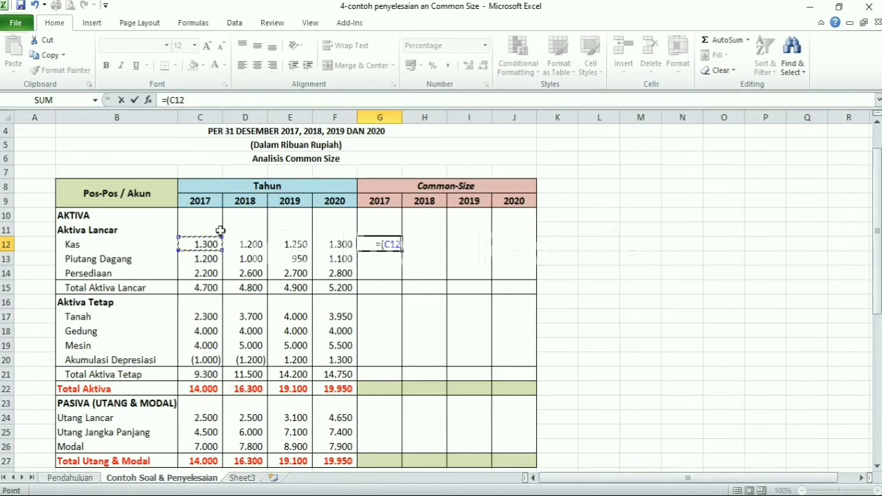
pyautogui.click(197, 101)
pyautogui.write('/')
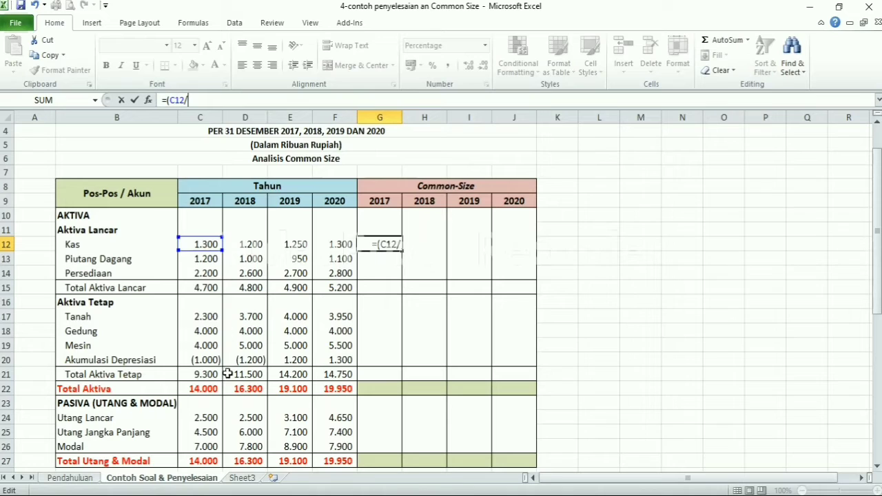
pyautogui.click(215, 388)
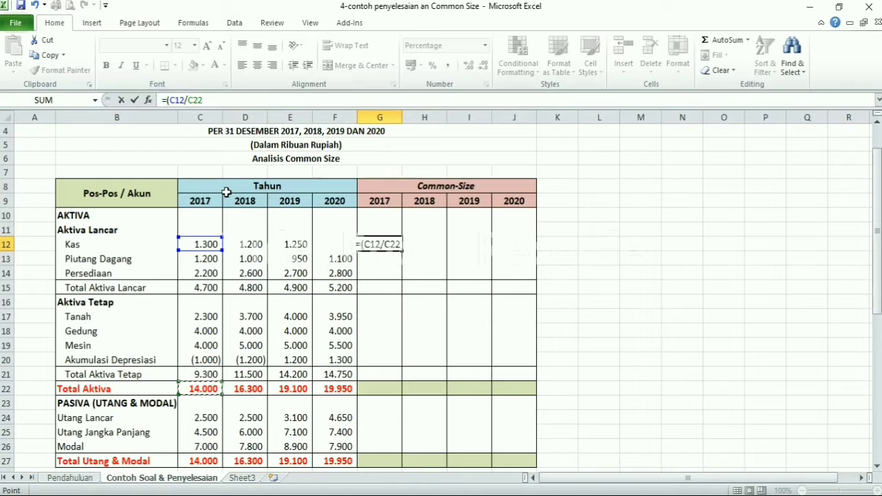
pyautogui.write(')')
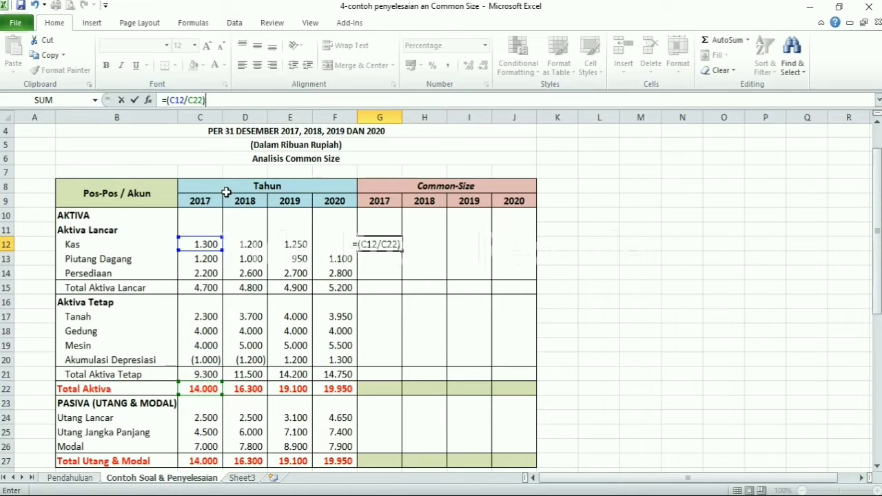
pyautogui.write('*')
pyautogui.write('100')
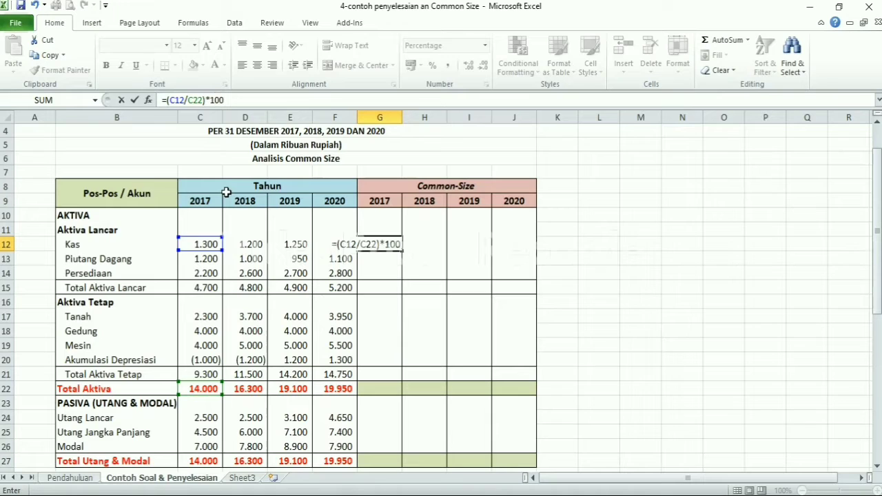
pyautogui.write('%')
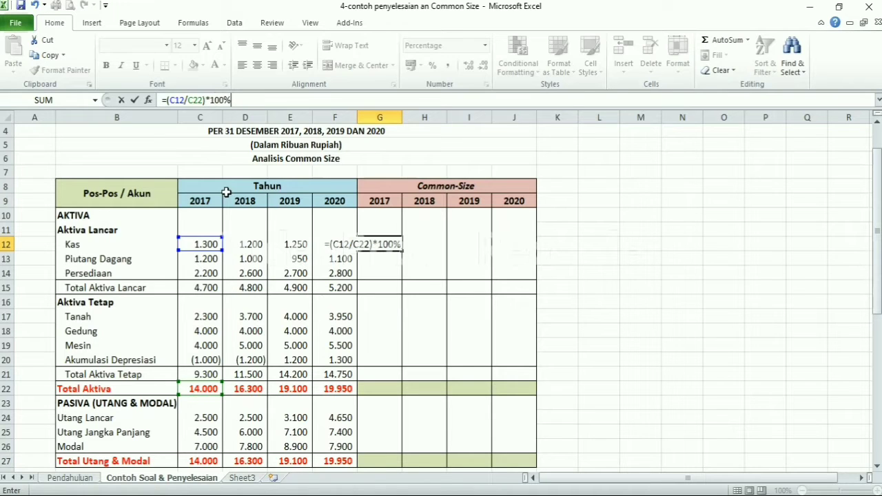
pyautogui.press('Return')
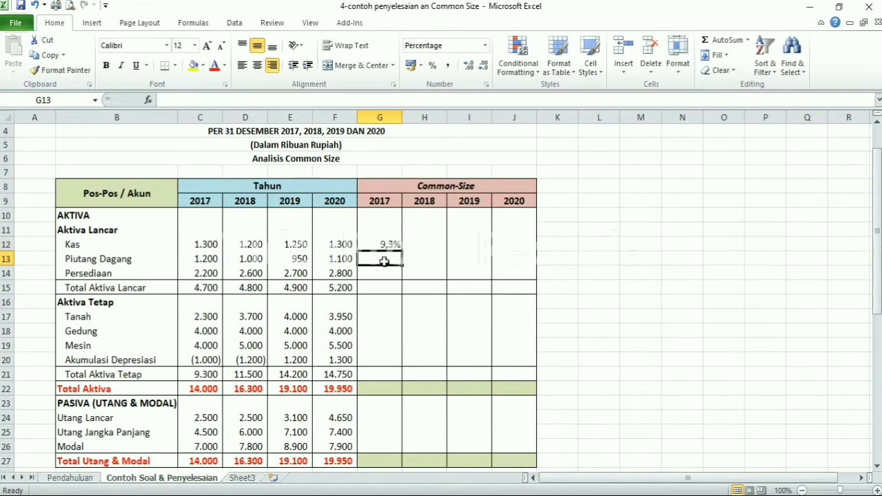
# - Check the 9,3% result in G12 against the Kas row and the C22 Total Aktiva formula
pyautogui.click(389, 244)
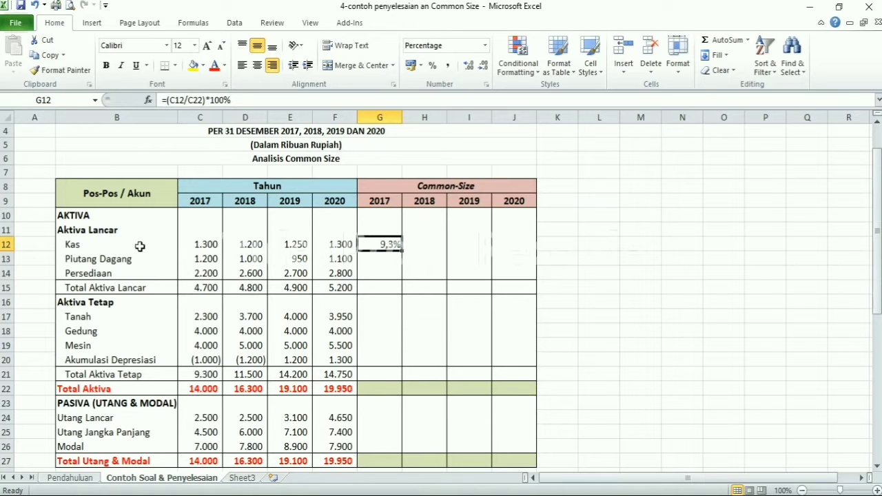
pyautogui.click(77, 245)
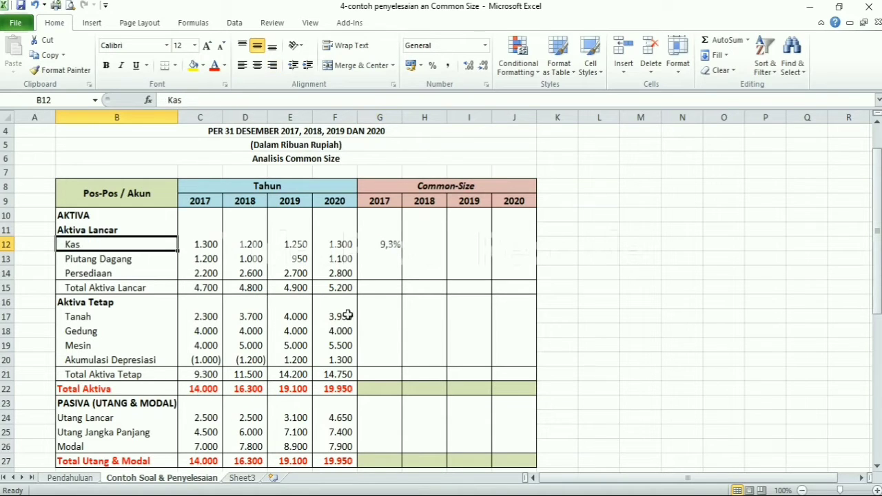
pyautogui.click(389, 243)
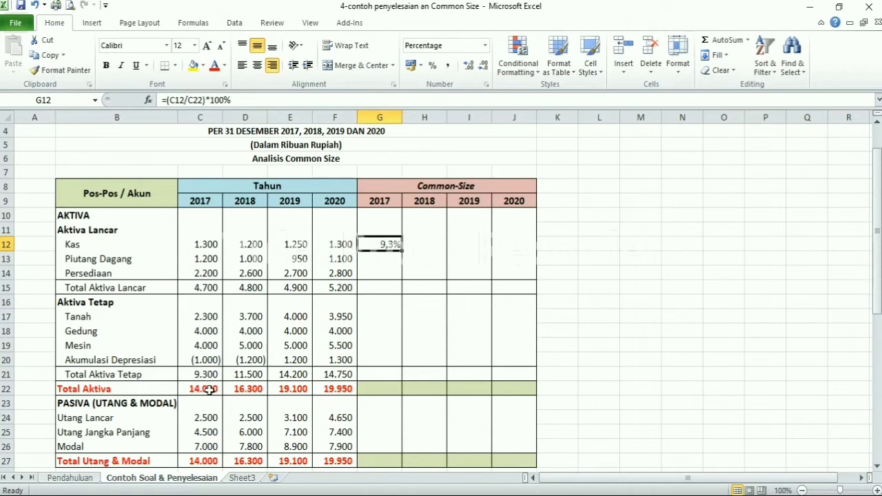
pyautogui.click(210, 390)
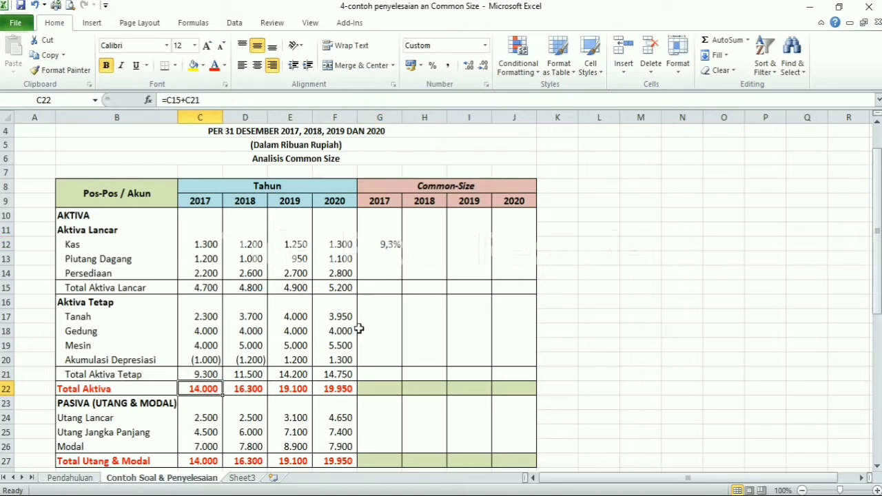
pyautogui.click(383, 245)
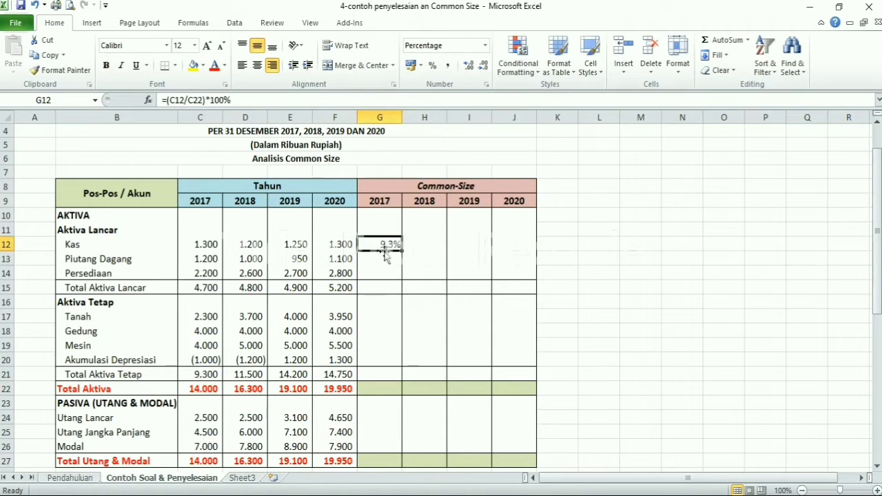
# - Recheck the 2017 Total Aktiva value in C22 as the divisor of G12
pyautogui.scroll(-1, 440, 287)
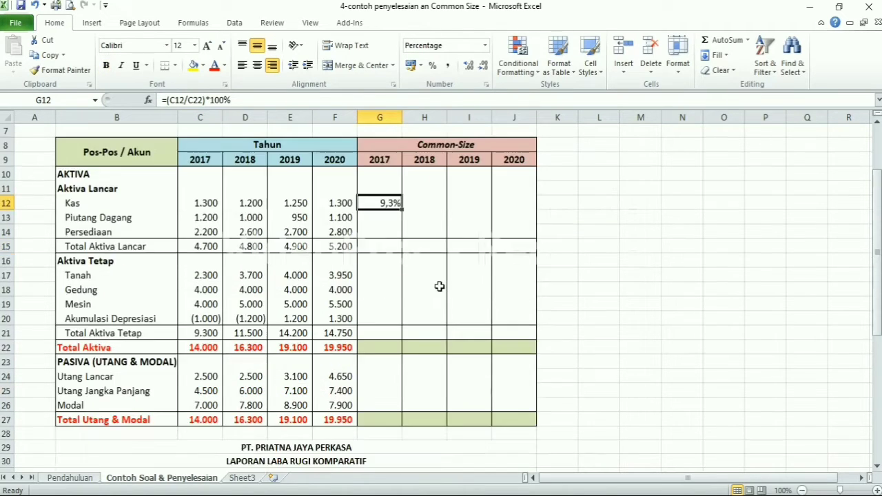
pyautogui.scroll(1, 439, 287)
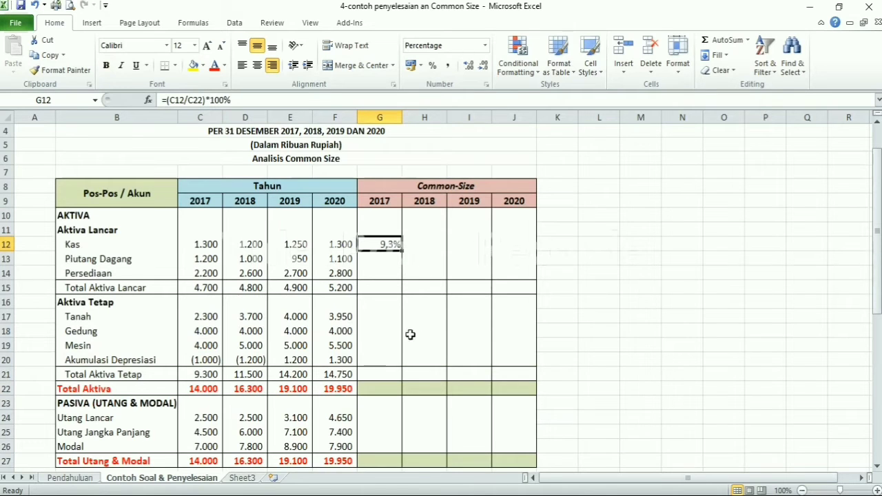
pyautogui.scroll(-2, 411, 336)
pyautogui.scroll(3, 416, 343)
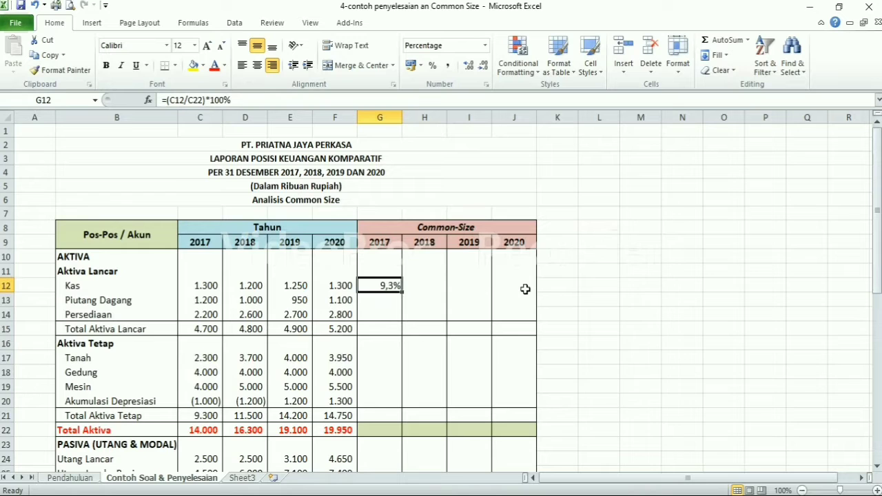
pyautogui.scroll(-2, 519, 297)
pyautogui.scroll(2, 505, 334)
pyautogui.scroll(-1, 364, 295)
pyautogui.scroll(1, 364, 294)
pyautogui.scroll(-1, 281, 380)
pyautogui.click(209, 388)
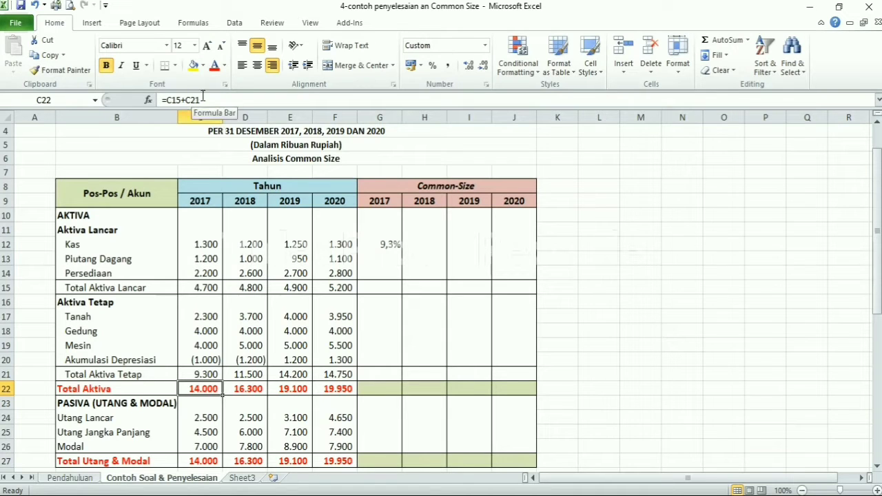
pyautogui.click(377, 243)
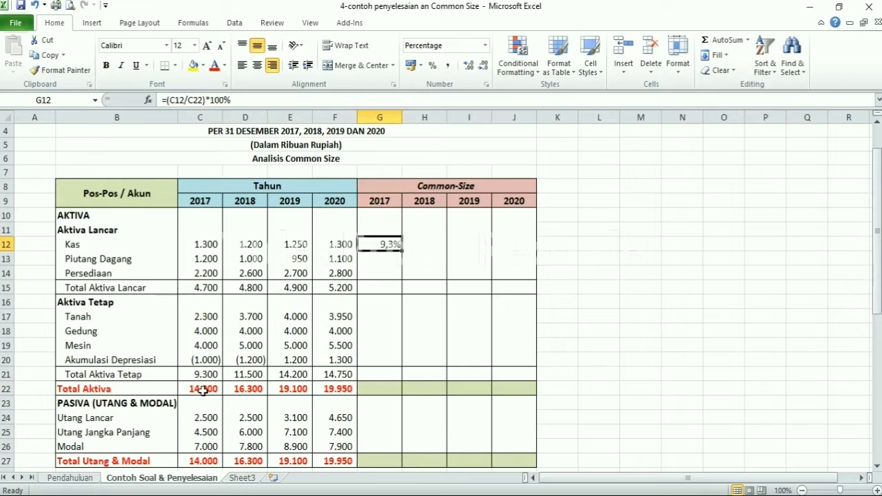
pyautogui.click(5, 388)
pyautogui.click(200, 387)
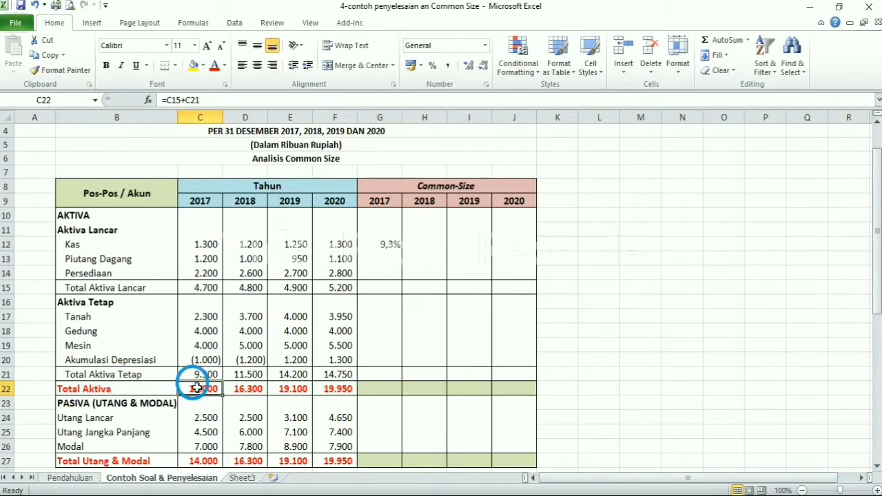
pyautogui.click(379, 245)
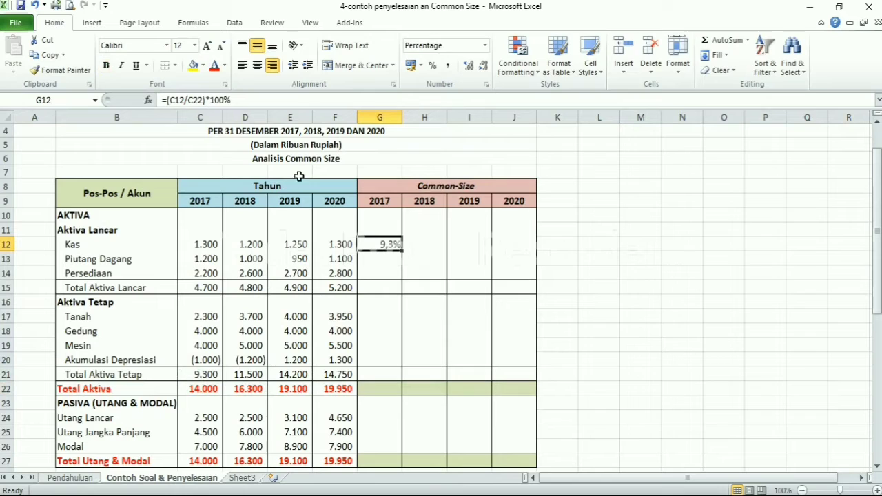
# - Anchor the total row so G12 reads =(C12/C$22)*100%, still showing 9,3%
pyautogui.click(195, 100)
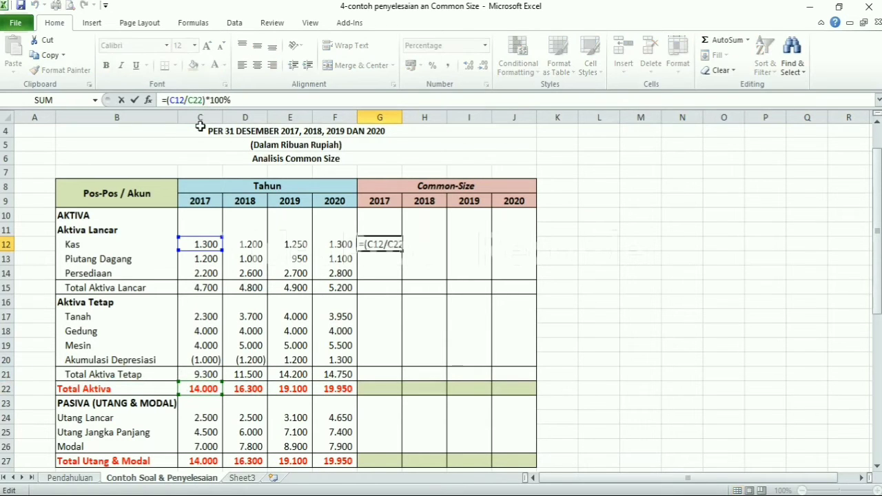
pyautogui.write('$')
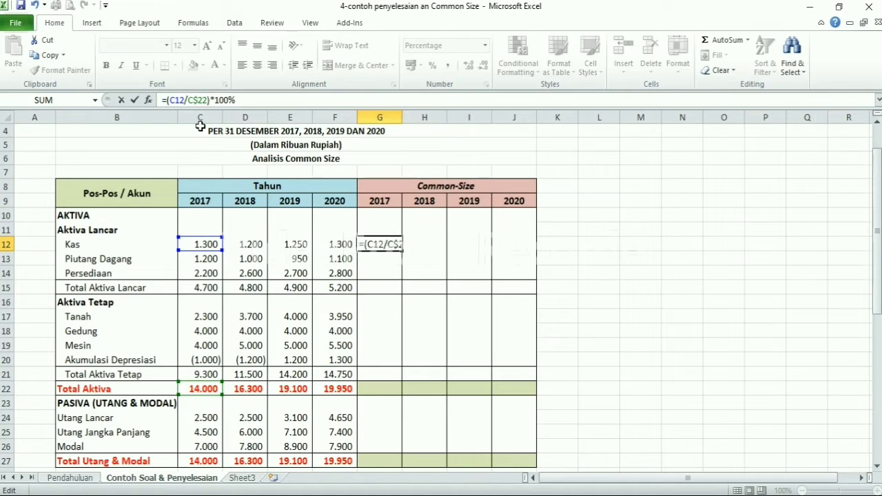
pyautogui.press('Return')
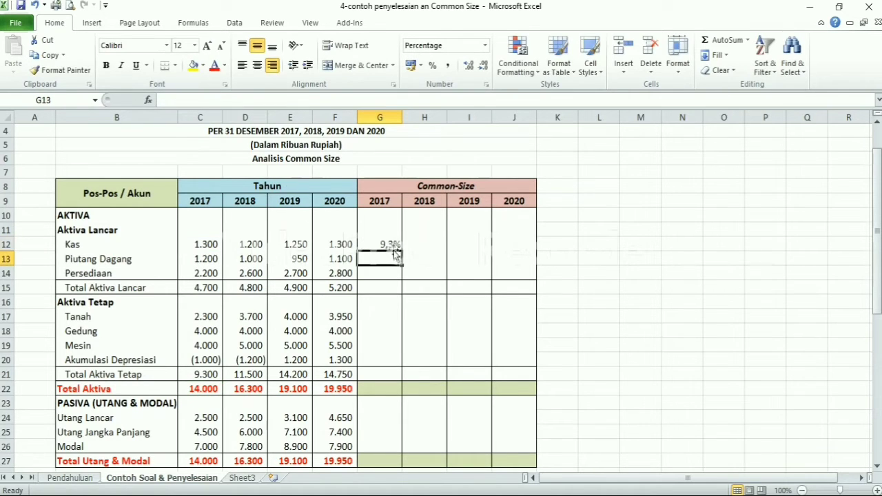
pyautogui.click(386, 244)
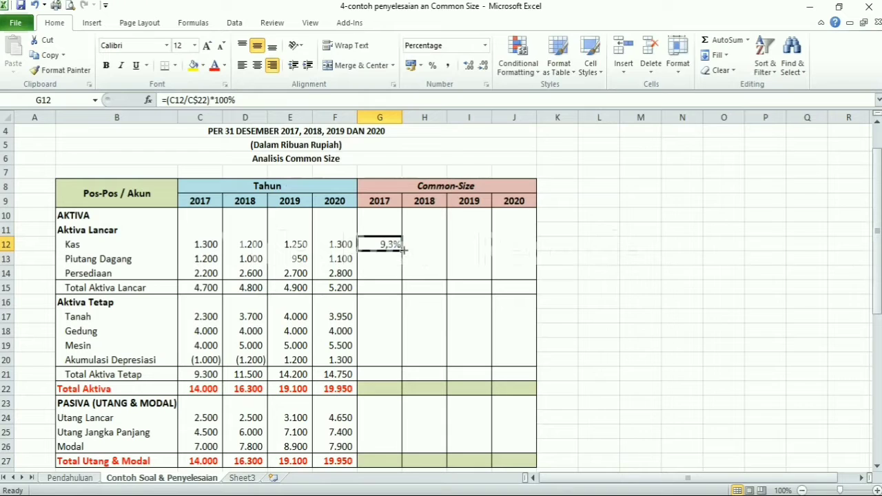
# - Fill the G12 formula across to J and down to row 21 (Total Aktiva Tetap)
pyautogui.moveTo(402, 251); pyautogui.dragTo(516, 244)
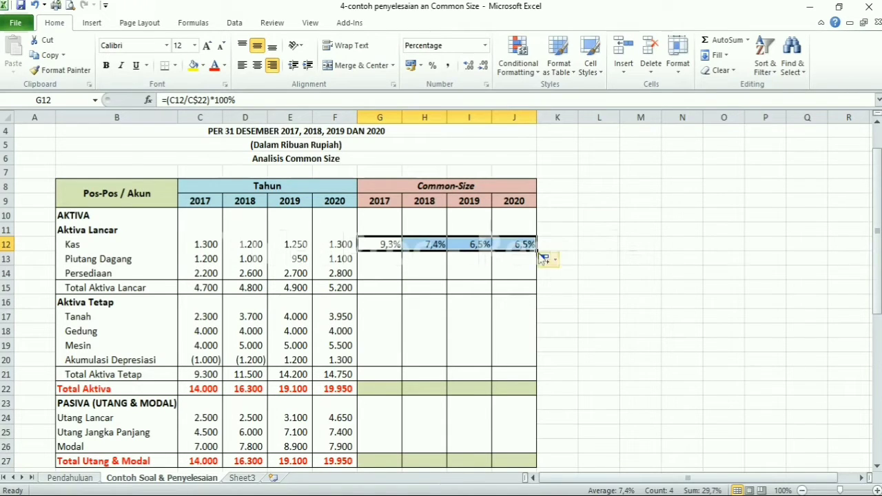
pyautogui.moveTo(538, 253); pyautogui.dragTo(521, 377)
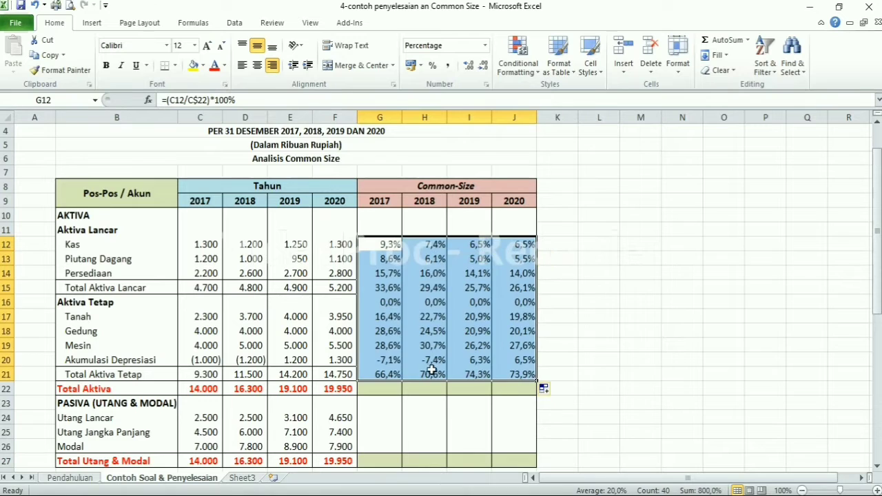
pyautogui.click(422, 374)
# - Put an outside border around the Total Aktiva Tetap percentages in G21:J21
pyautogui.moveTo(374, 372); pyautogui.dragTo(490, 370)
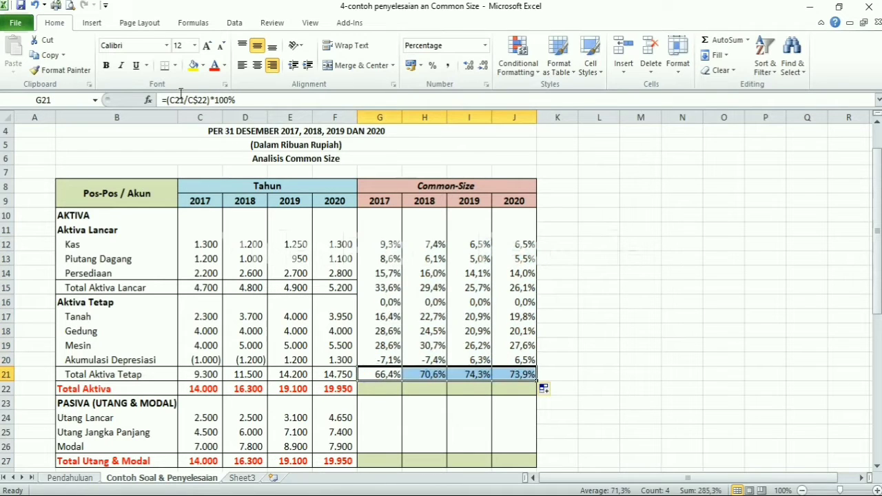
pyautogui.click(175, 66)
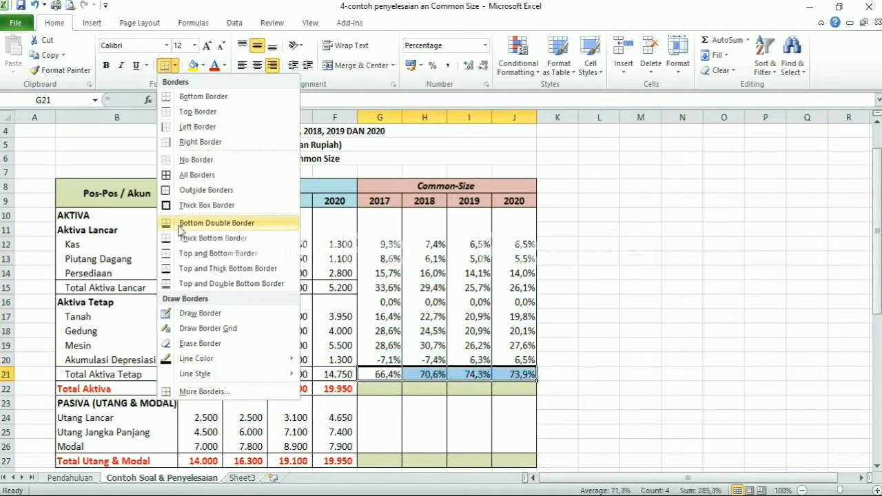
pyautogui.click(199, 190)
pyautogui.moveTo(379, 285); pyautogui.dragTo(513, 288)
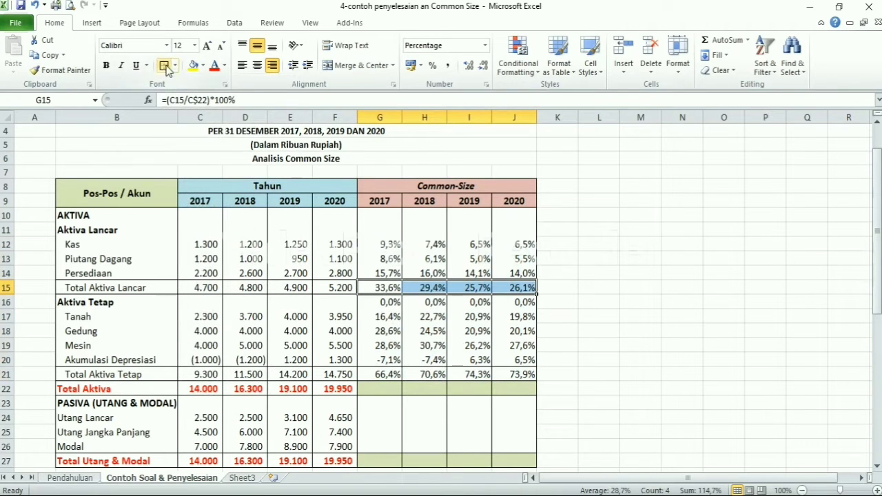
pyautogui.click(584, 319)
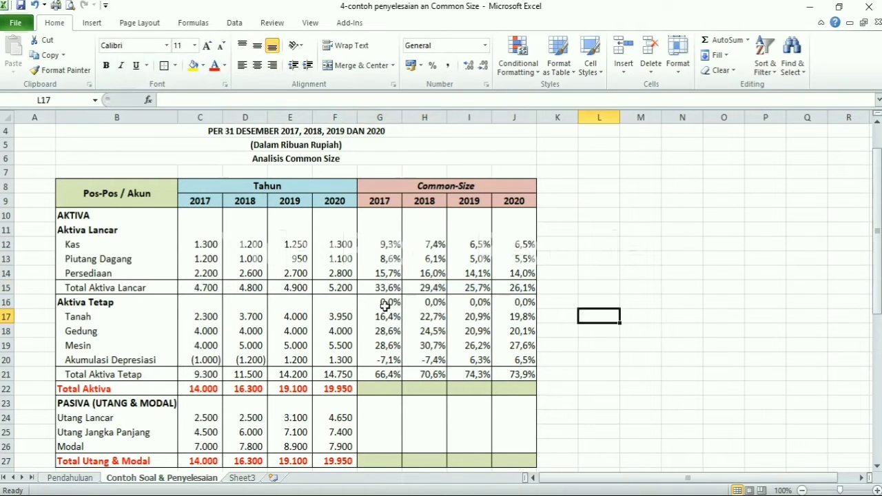
# - Clear the 0,0% values in G16:J16 and review the Aktiva Lancar and Aktiva Tetap percentages
pyautogui.moveTo(379, 302); pyautogui.dragTo(514, 304)
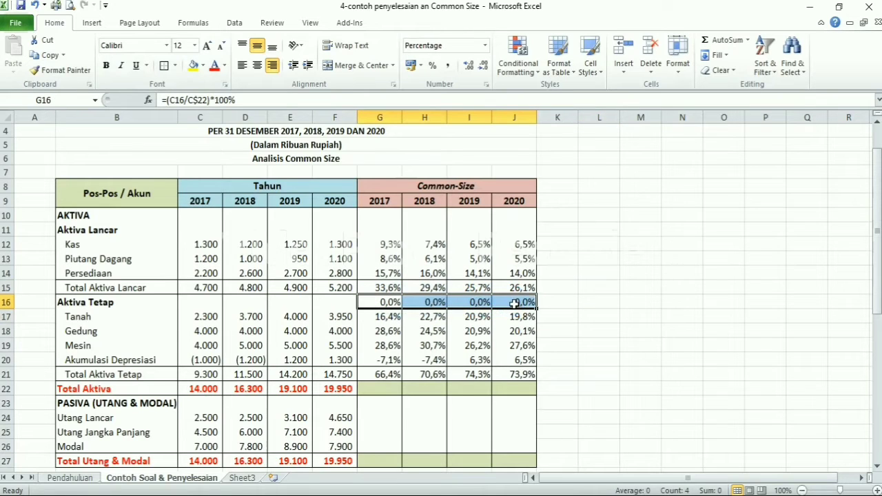
pyautogui.press('Delete')
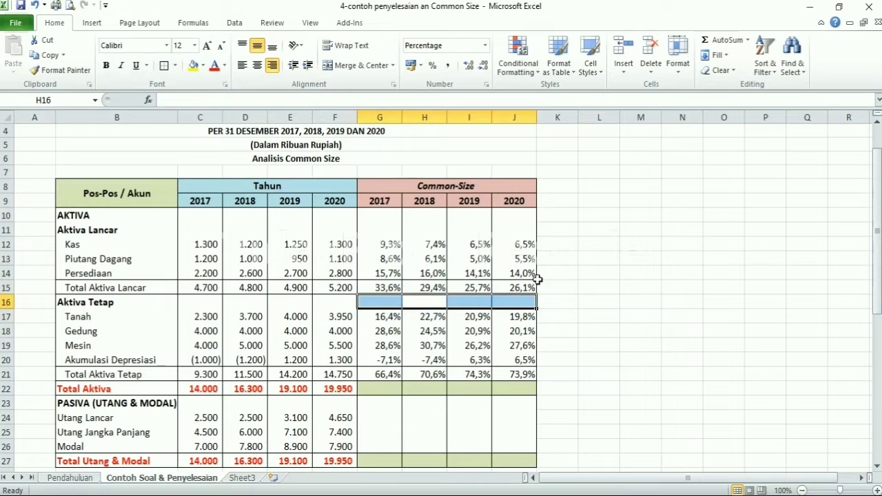
pyautogui.click(546, 245)
pyautogui.moveTo(380, 246); pyautogui.dragTo(516, 287)
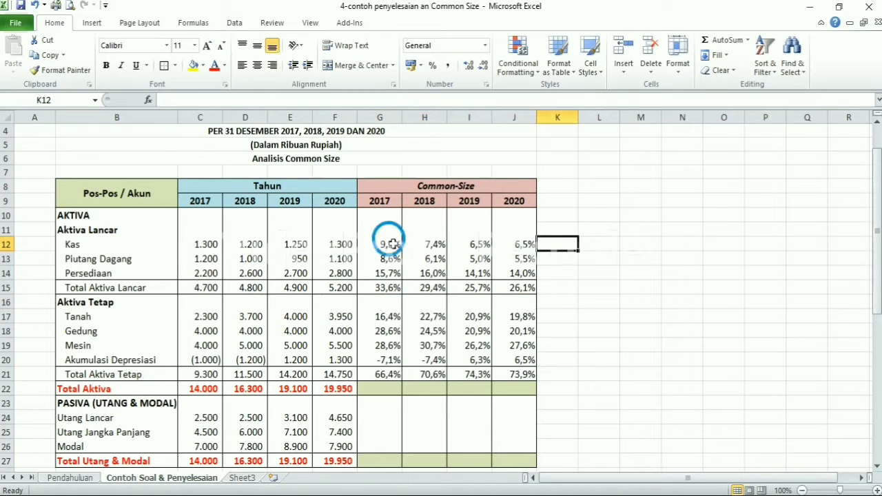
pyautogui.moveTo(379, 316); pyautogui.dragTo(515, 374)
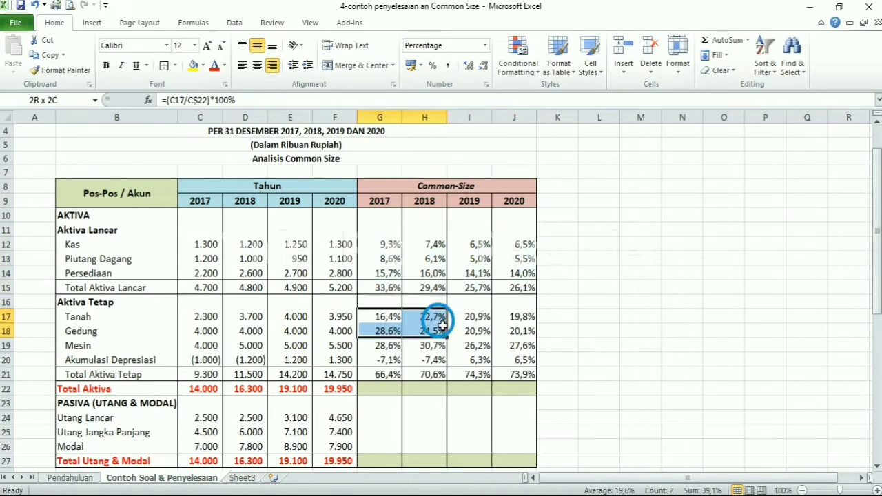
pyautogui.click(6, 244)
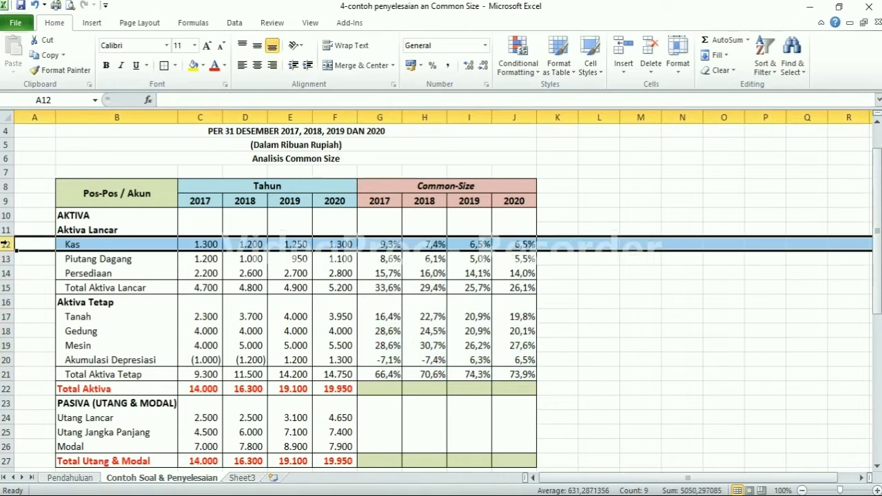
pyautogui.click(383, 246)
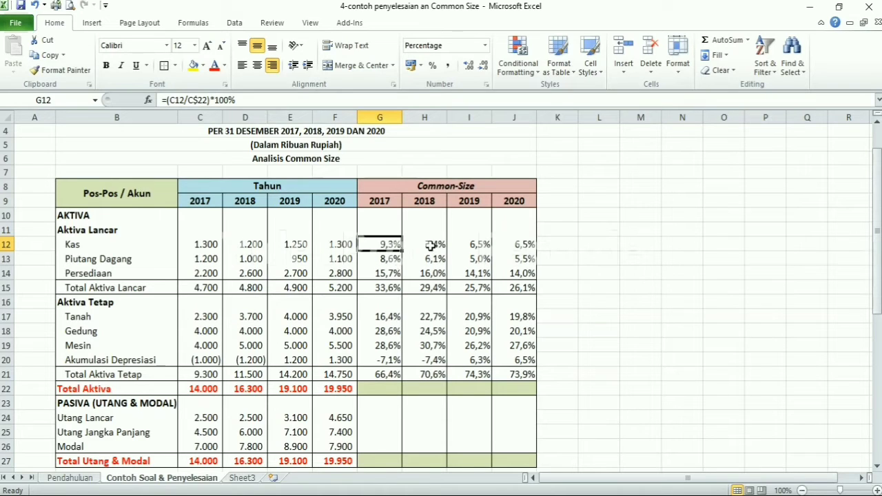
pyautogui.click(430, 246)
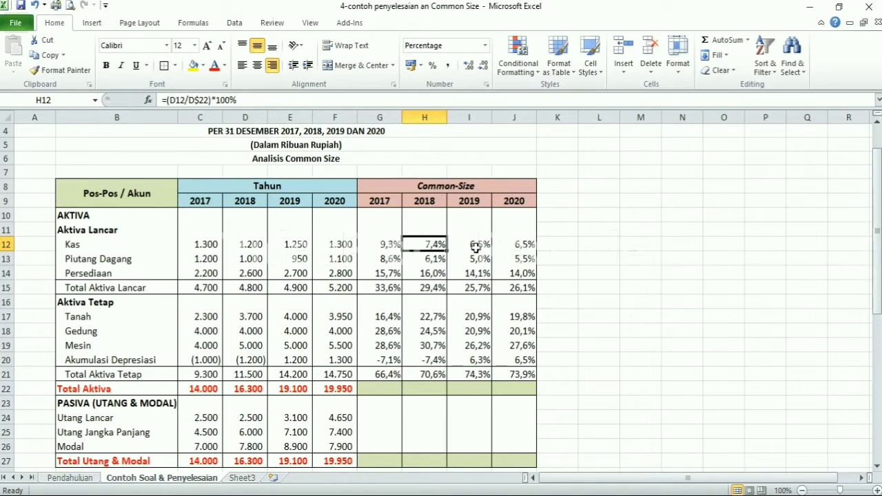
pyautogui.click(475, 248)
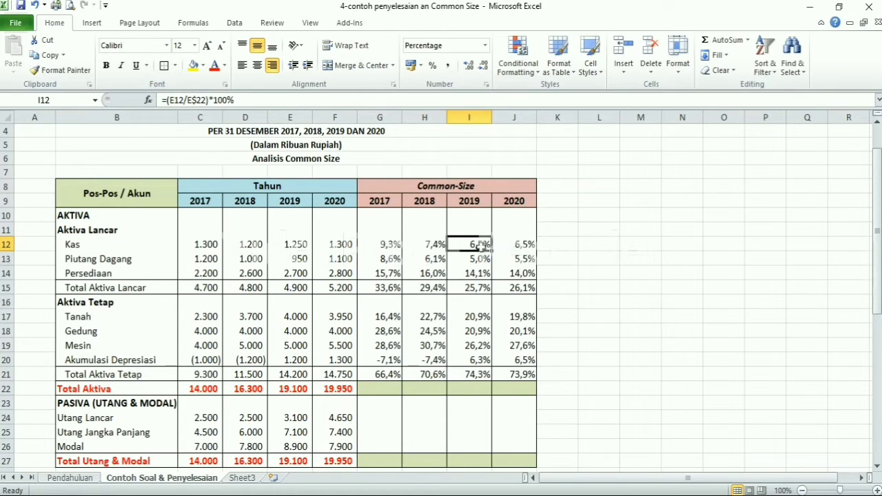
pyautogui.moveTo(480, 245); pyautogui.dragTo(517, 244)
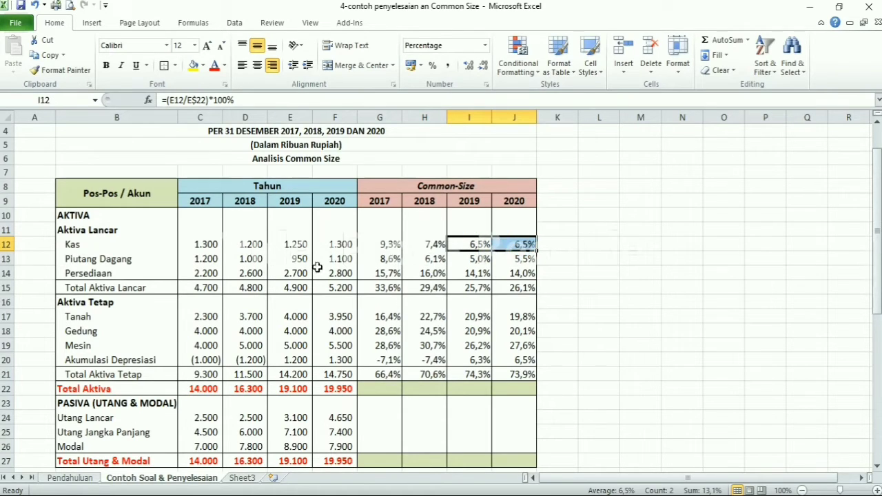
pyautogui.click(387, 260)
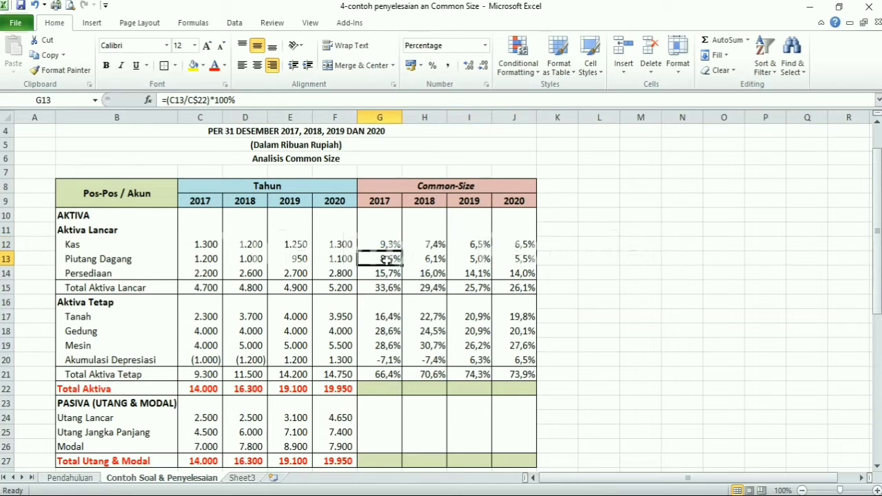
pyautogui.click(437, 262)
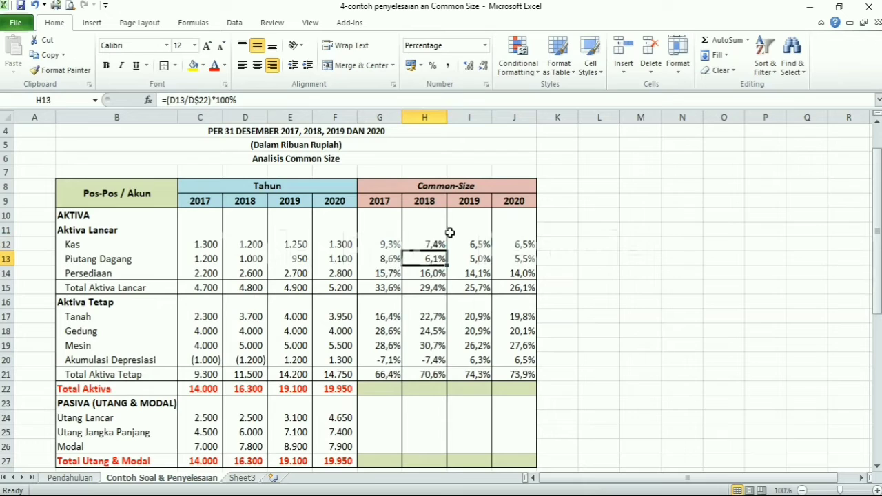
pyautogui.click(482, 265)
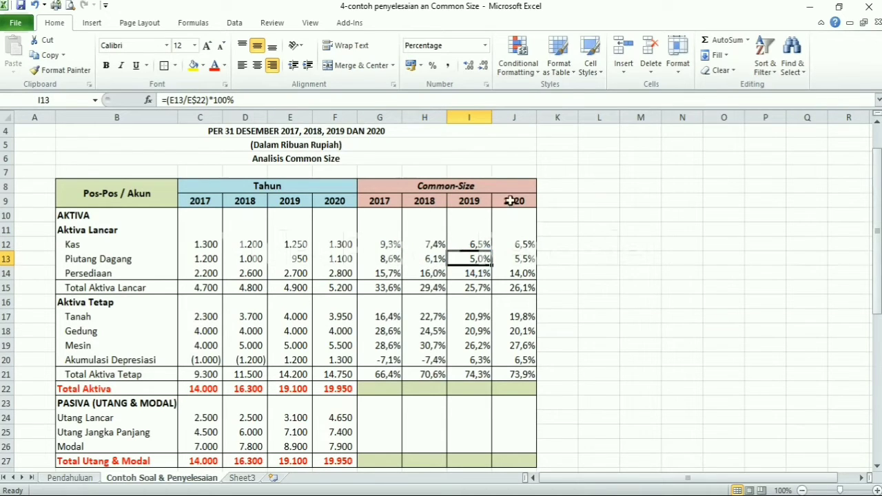
pyautogui.click(525, 260)
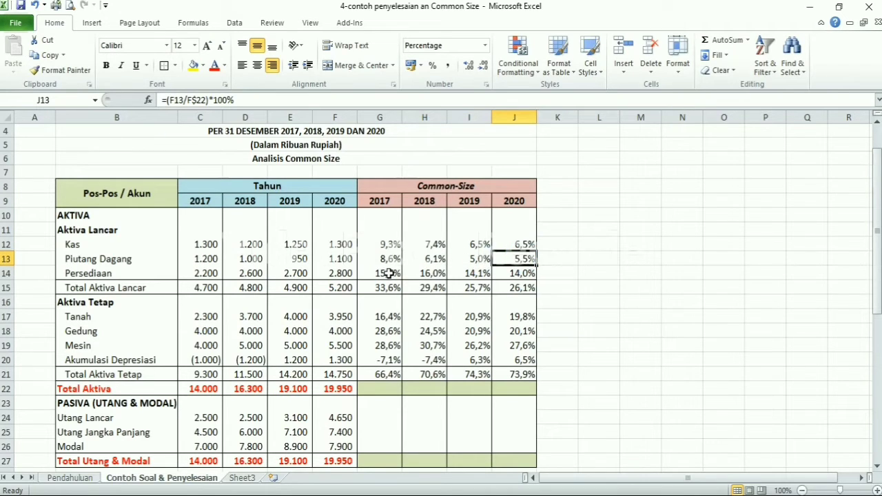
pyautogui.click(389, 274)
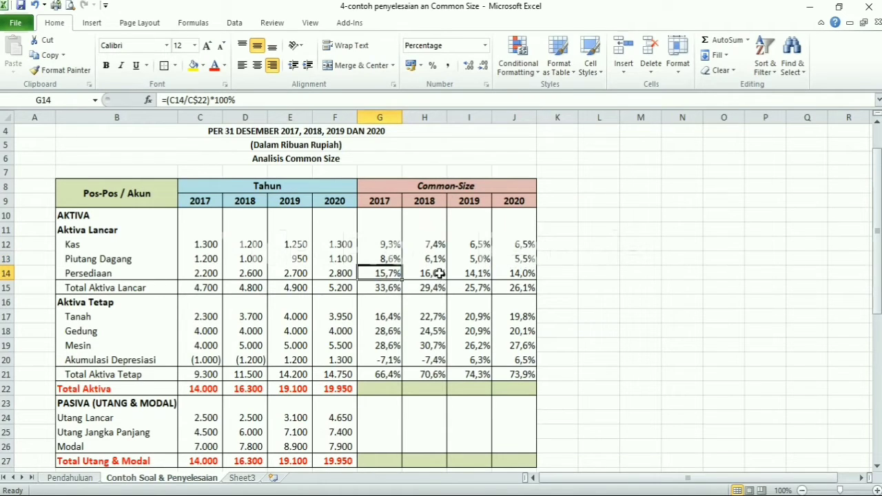
pyautogui.click(439, 274)
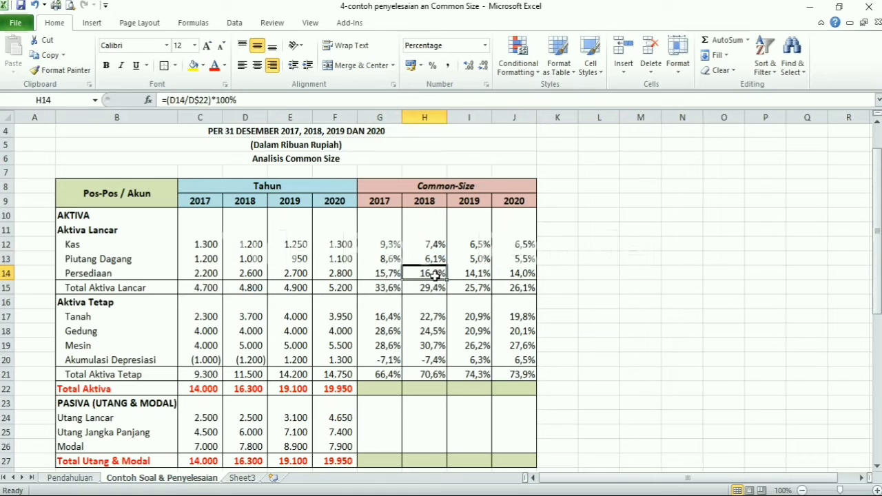
pyautogui.click(481, 273)
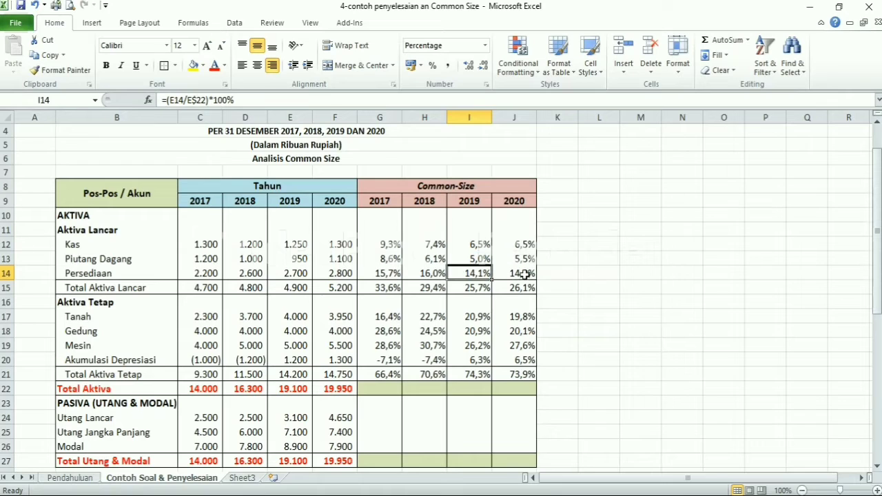
pyautogui.click(525, 274)
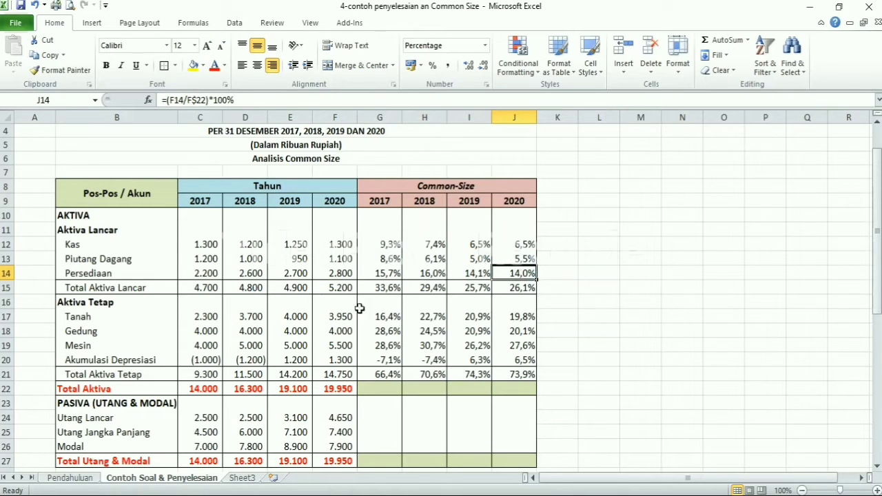
pyautogui.click(391, 290)
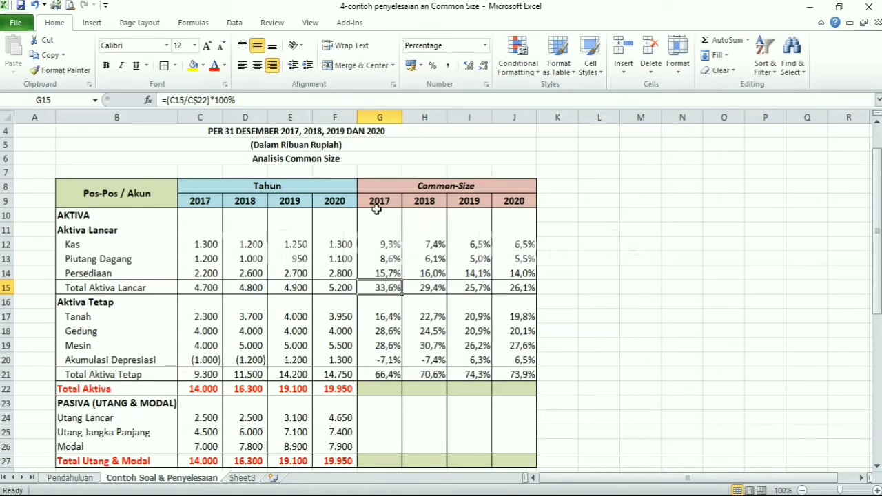
pyautogui.click(439, 290)
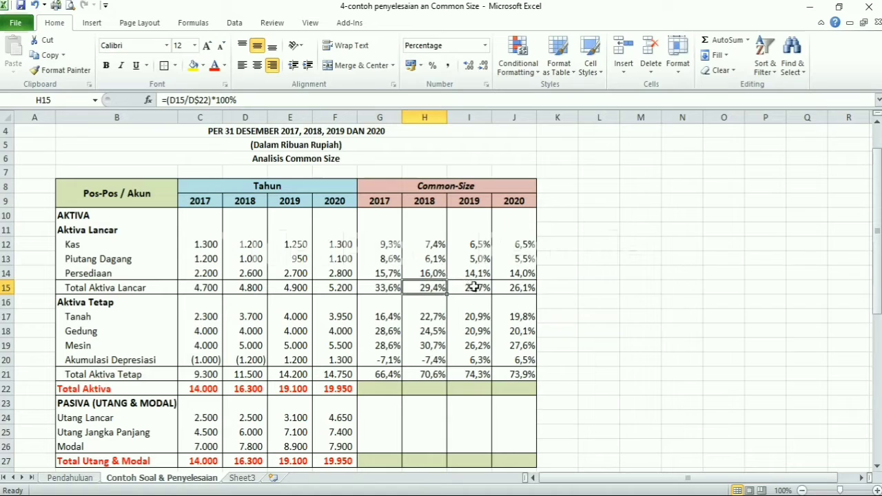
pyautogui.click(479, 289)
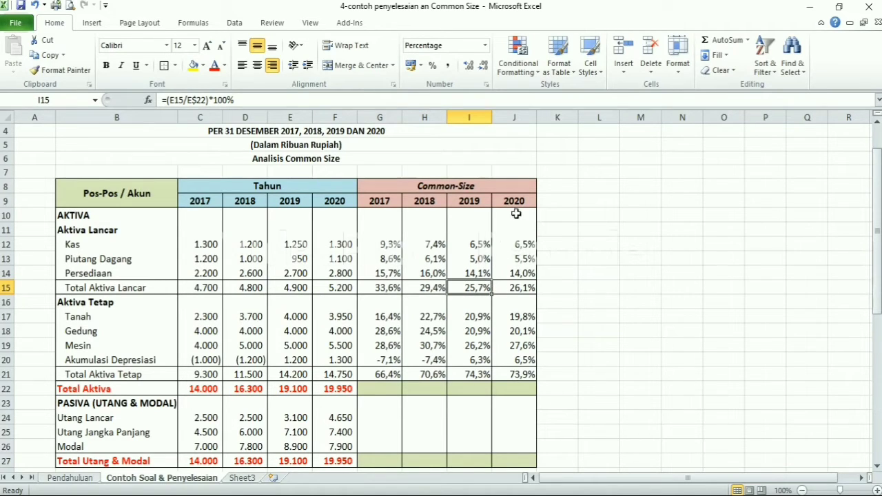
pyautogui.click(520, 290)
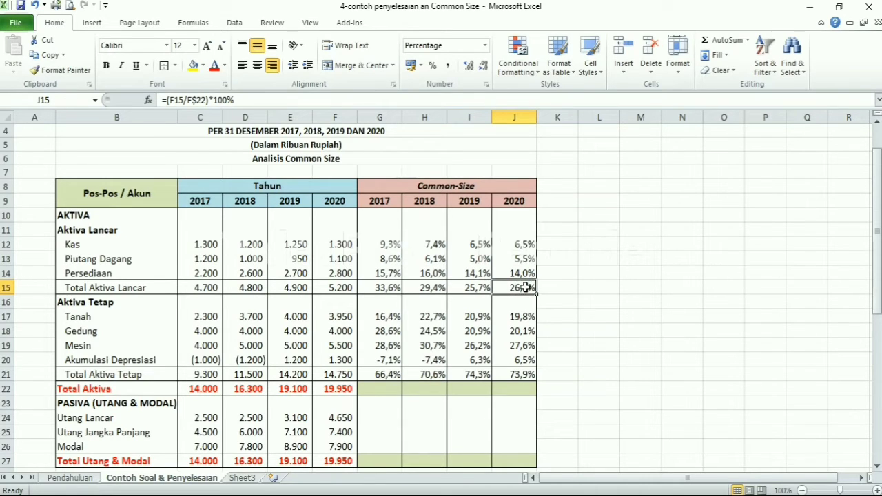
pyautogui.moveTo(389, 246); pyautogui.dragTo(517, 285)
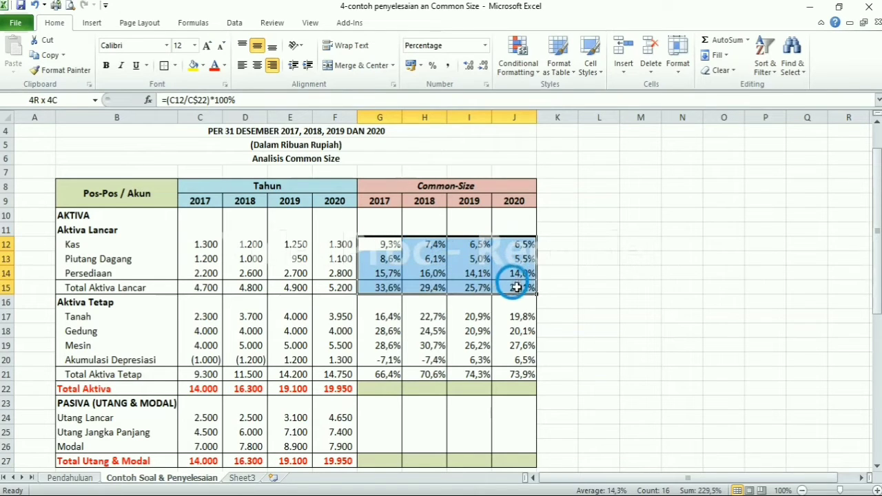
pyautogui.moveTo(517, 285); pyautogui.dragTo(513, 375)
pyautogui.moveTo(379, 316); pyautogui.dragTo(513, 358)
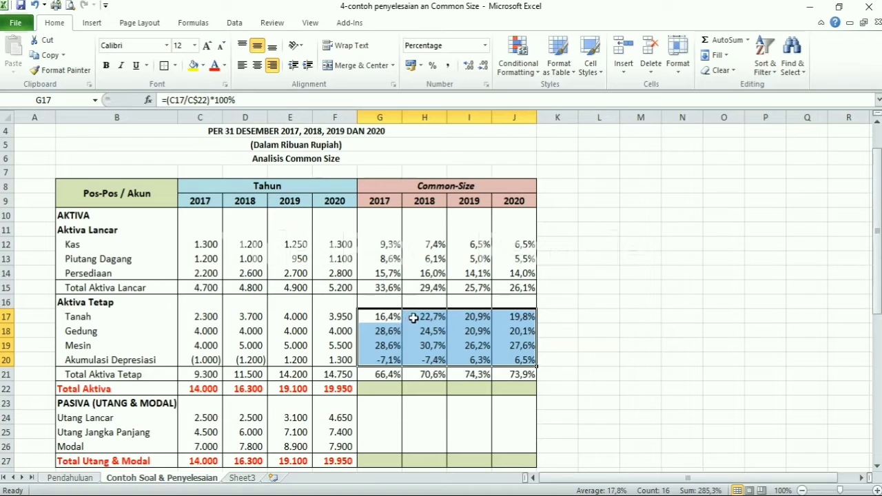
pyautogui.click(557, 315)
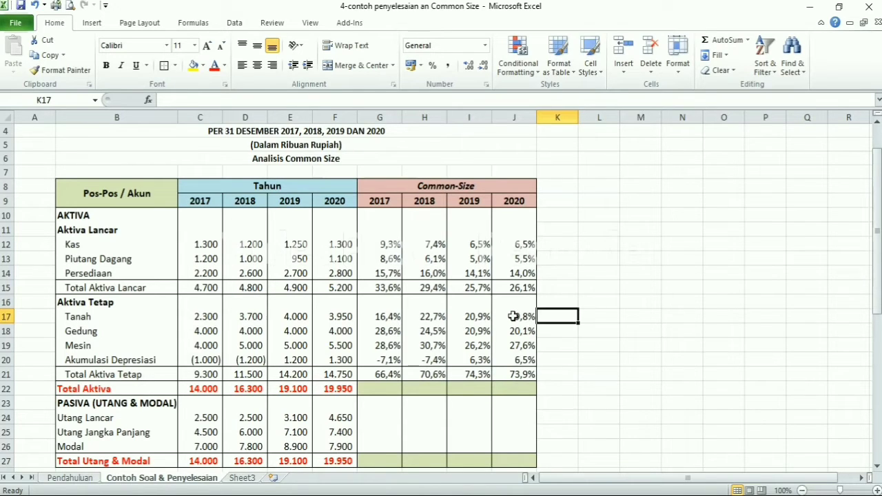
# - Enter =(C24/C27)*100% in G24, giving Utang Lancar 17,9% for 2017
pyautogui.scroll(-1, 513, 316)
pyautogui.scroll(-2, 514, 316)
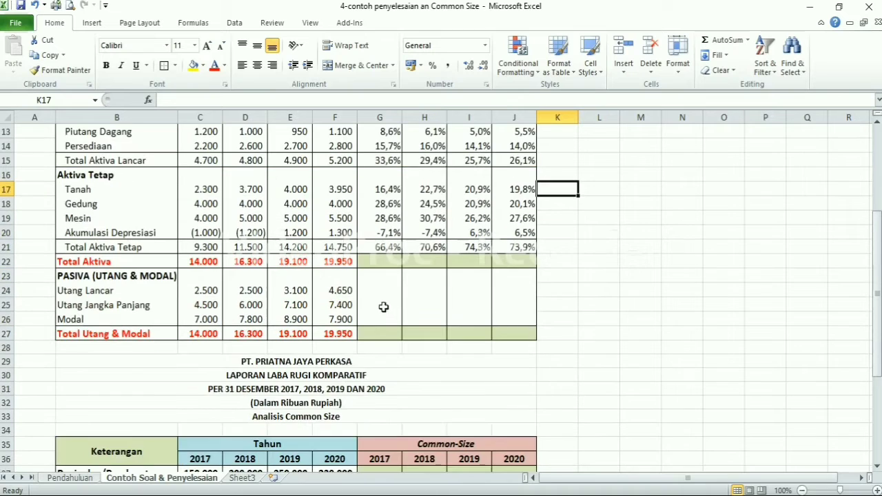
pyautogui.scroll(1, 389, 287)
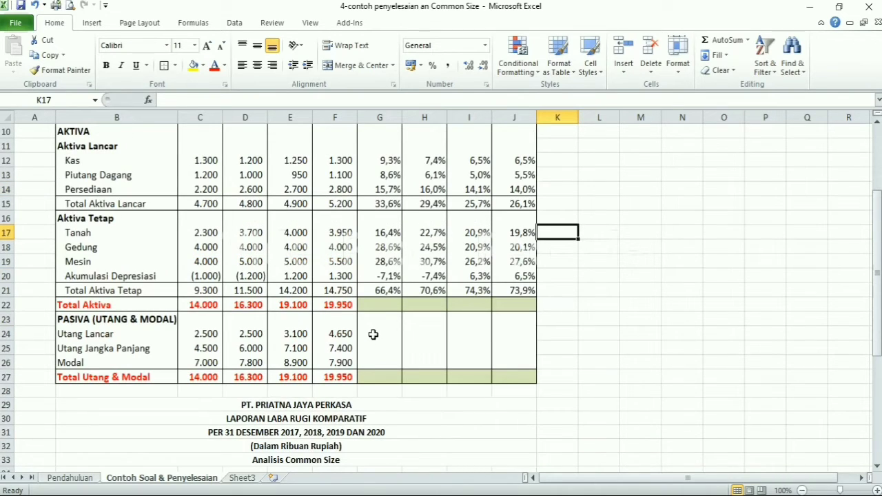
pyautogui.click(372, 334)
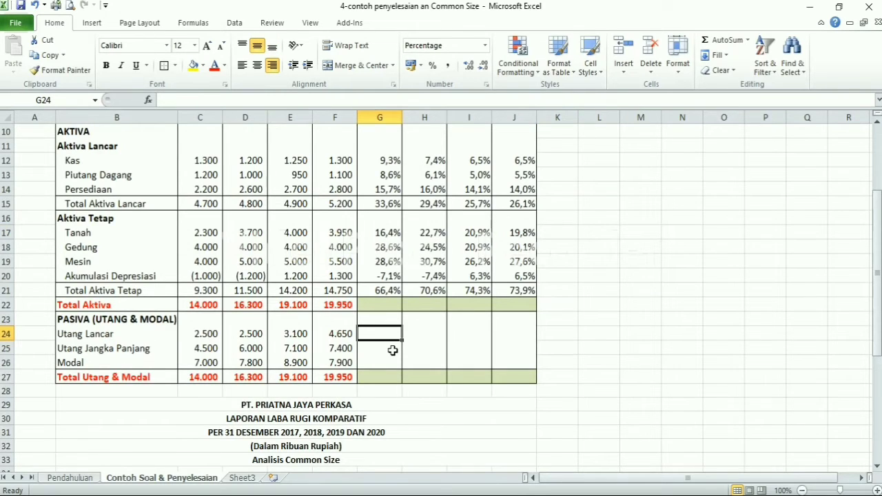
pyautogui.write('=')
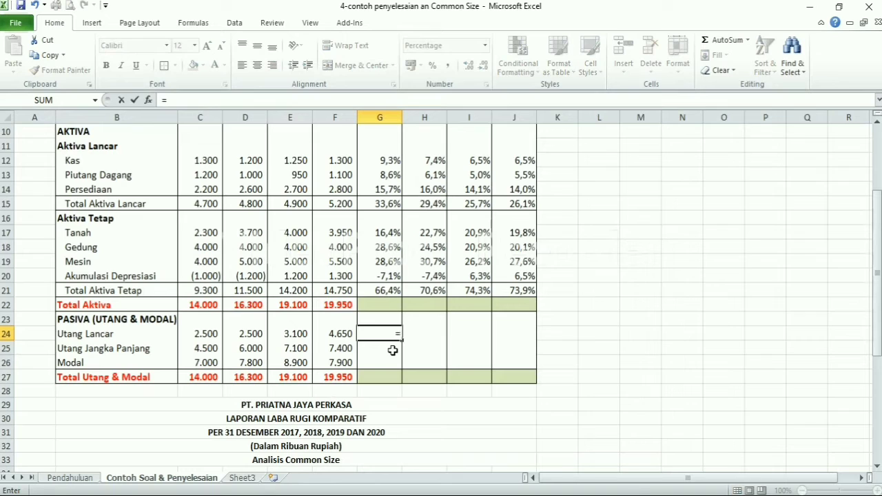
pyautogui.write('(')
pyautogui.click(200, 334)
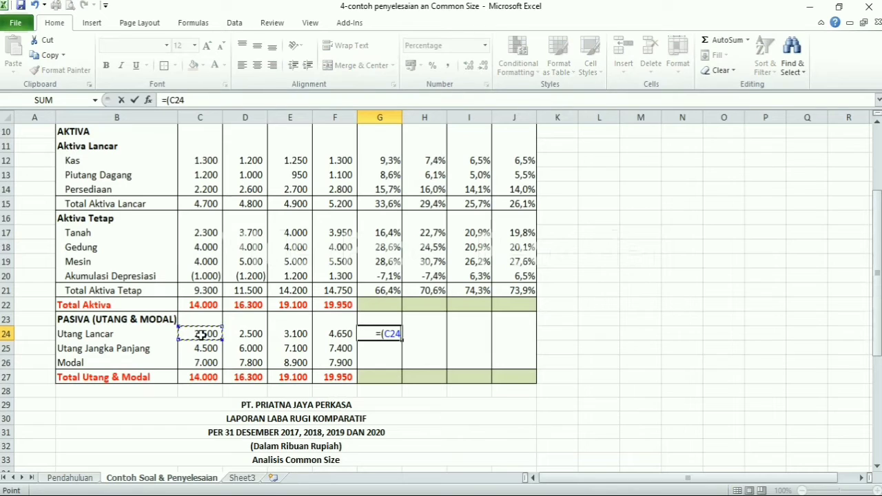
pyautogui.write('/')
pyautogui.click(205, 377)
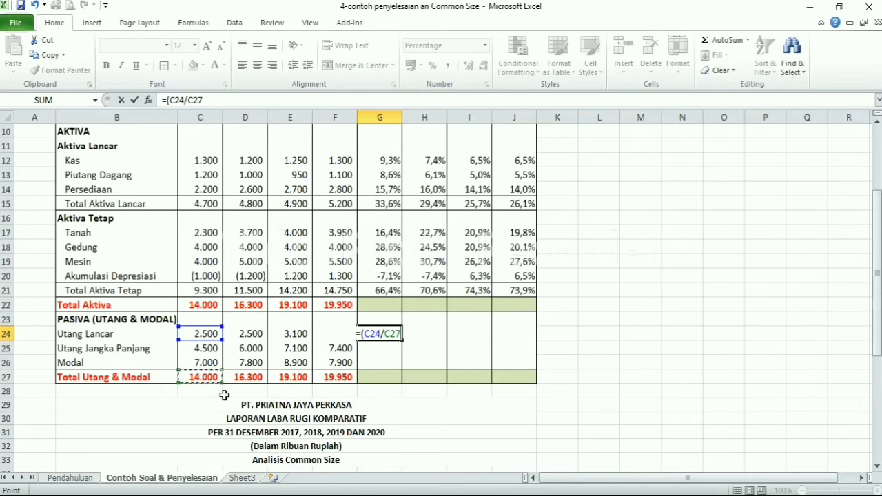
pyautogui.click(224, 100)
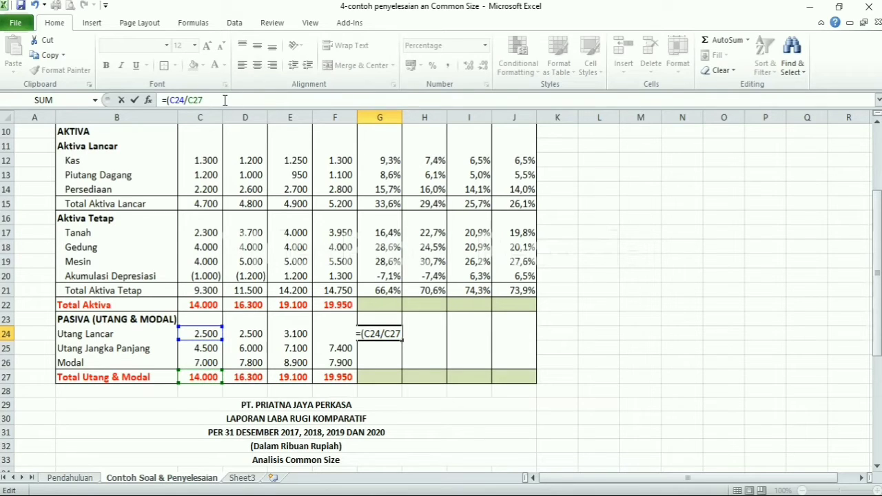
pyautogui.write(')')
pyautogui.write('*')
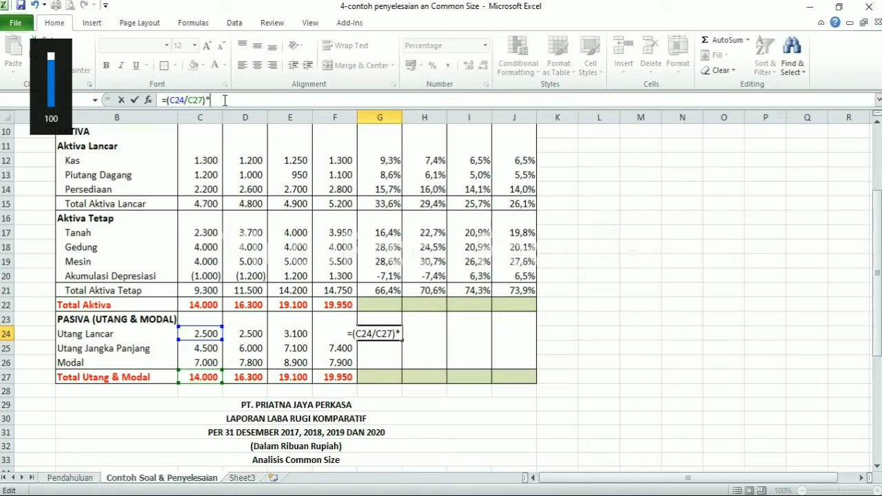
pyautogui.write('100%')
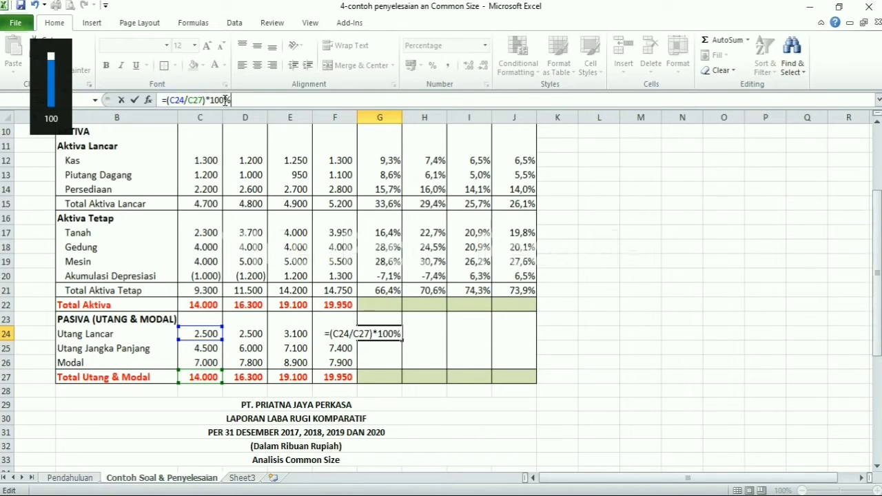
pyautogui.press('Return')
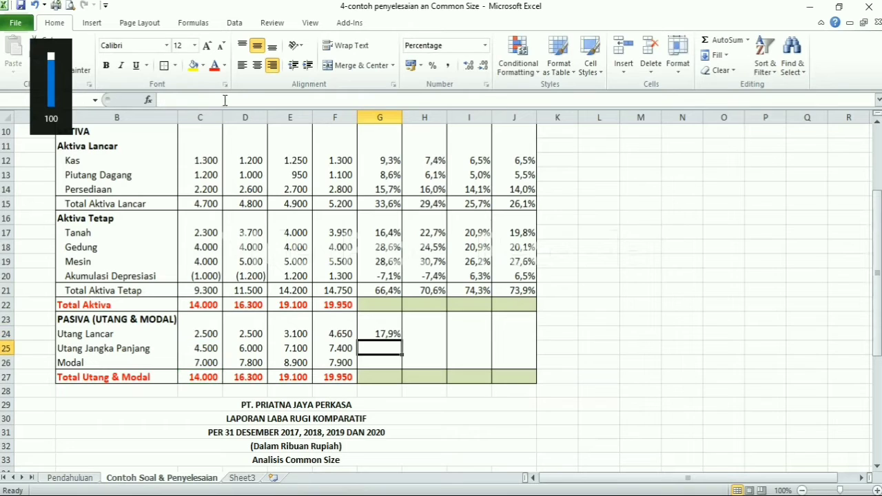
# - Anchor the total row so G24 reads =(C24/C$27)*100%
pyautogui.click(385, 334)
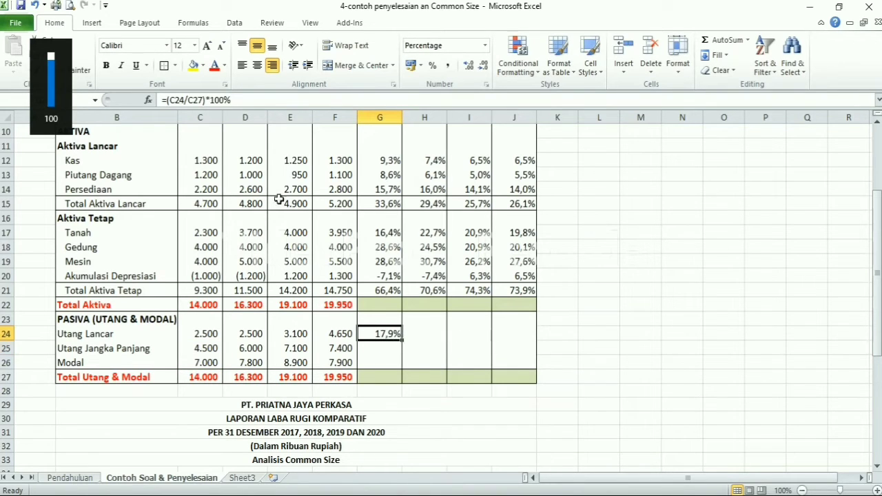
pyautogui.click(194, 100)
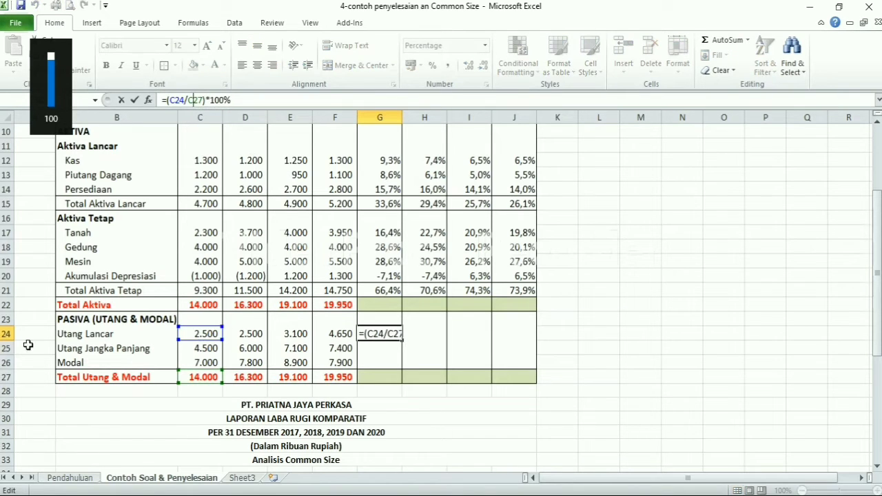
pyautogui.click(203, 375)
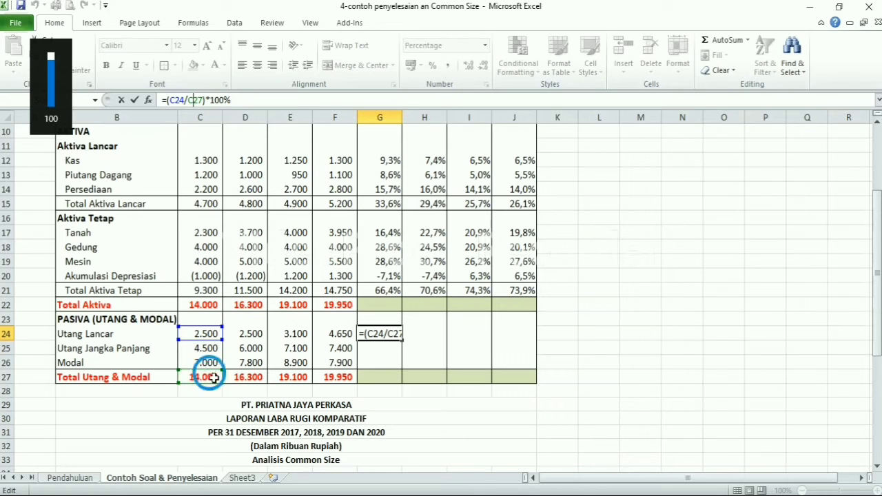
pyautogui.click(385, 333)
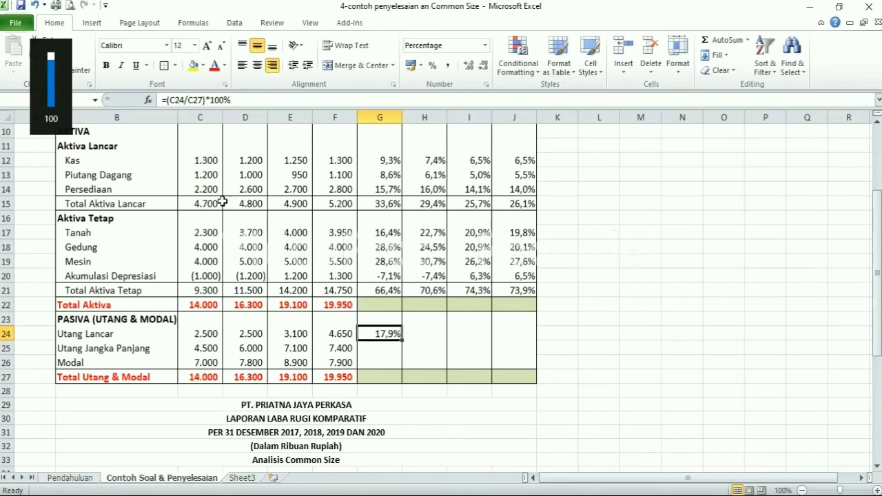
pyautogui.click(195, 101)
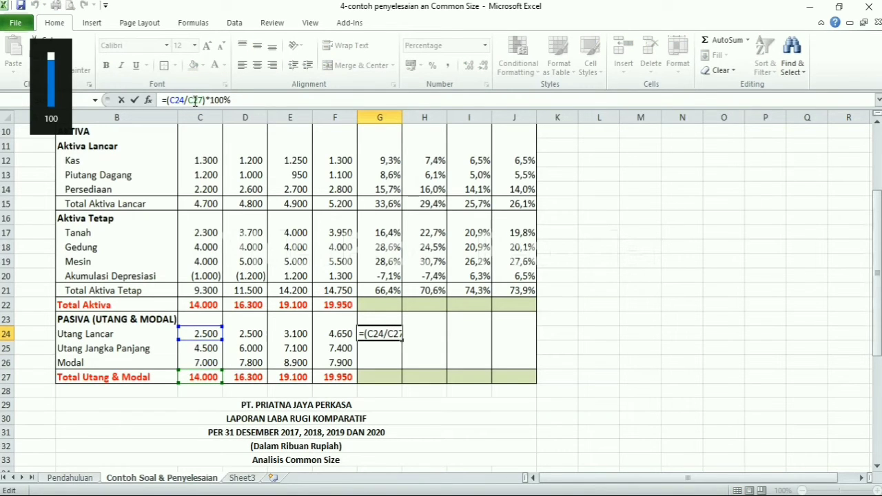
pyautogui.write('$')
pyautogui.press('Return')
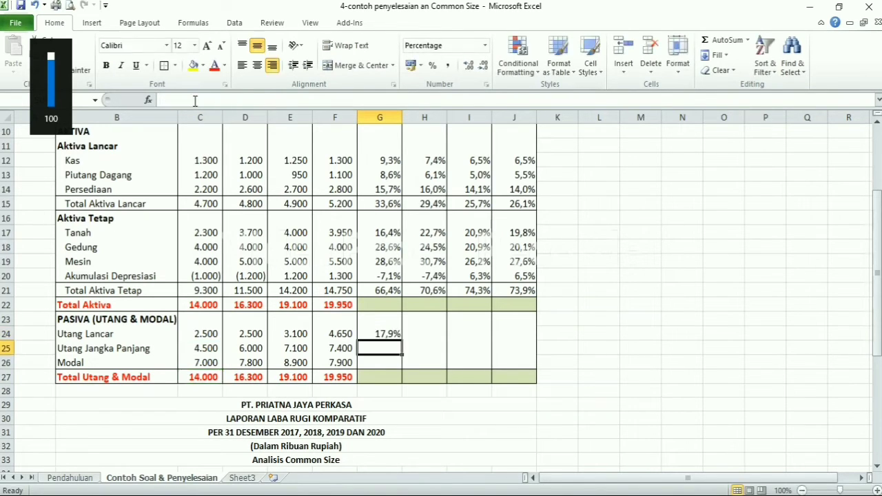
# - Fill the G24 formula through G24:J26, giving Modal 50,0%, 47,9%, 46,6% and 39,6%
pyautogui.click(378, 334)
pyautogui.moveTo(401, 340)
pyautogui.mouseDown()
pyautogui.moveTo(536, 343)
pyautogui.moveTo(531, 368)
pyautogui.mouseUp()
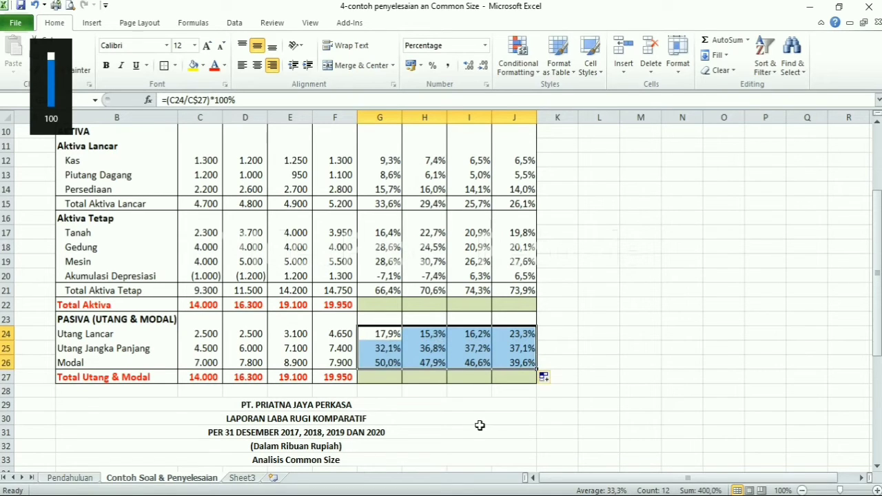
pyautogui.scroll(-2, 480, 425)
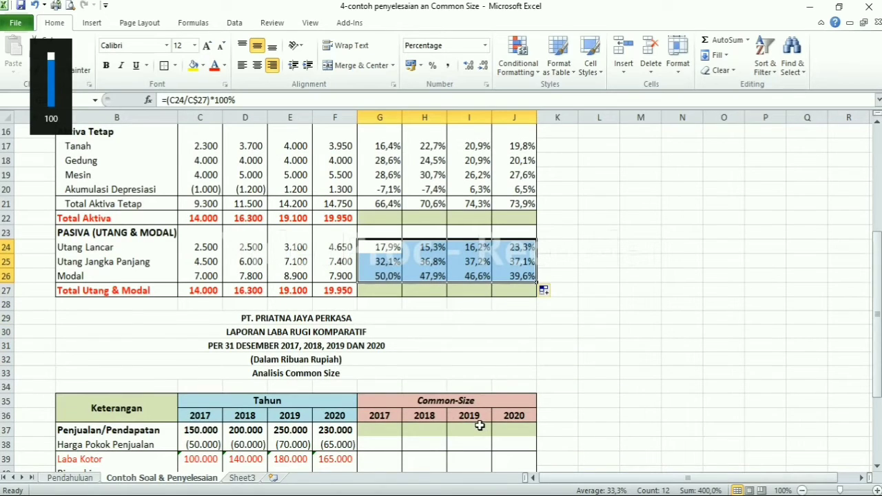
pyautogui.scroll(1, 480, 425)
pyautogui.click(610, 333)
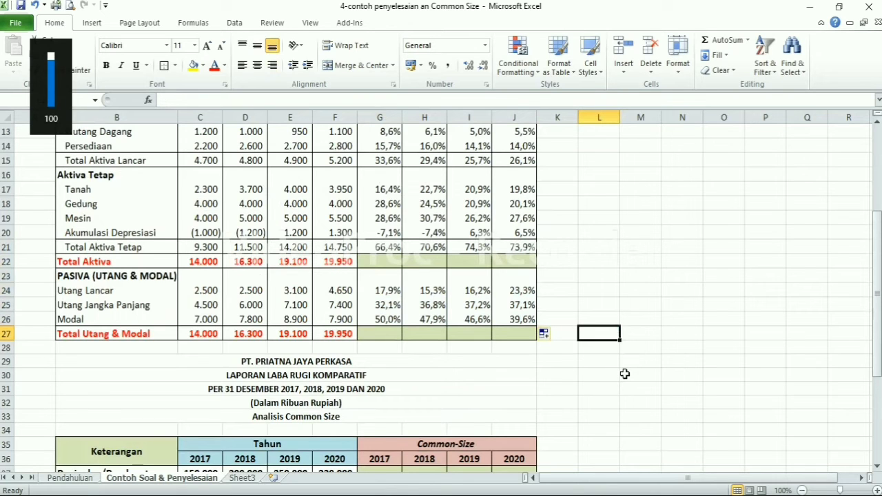
# - Scroll to the Laba Rugi Komparatif and review amounts C38:F46 and sales C37:F37
pyautogui.scroll(-1, 558, 374)
pyautogui.scroll(-1, 567, 370)
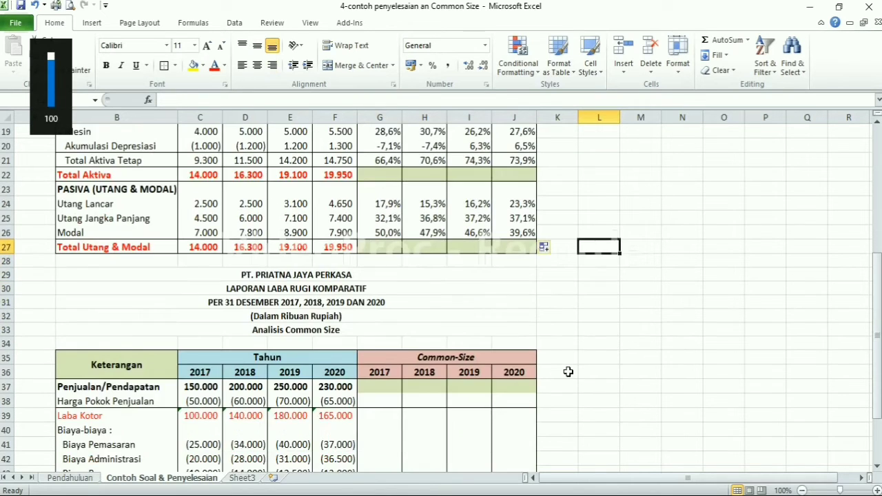
pyautogui.scroll(-2, 569, 370)
pyautogui.scroll(2, 569, 369)
pyautogui.scroll(-1, 512, 364)
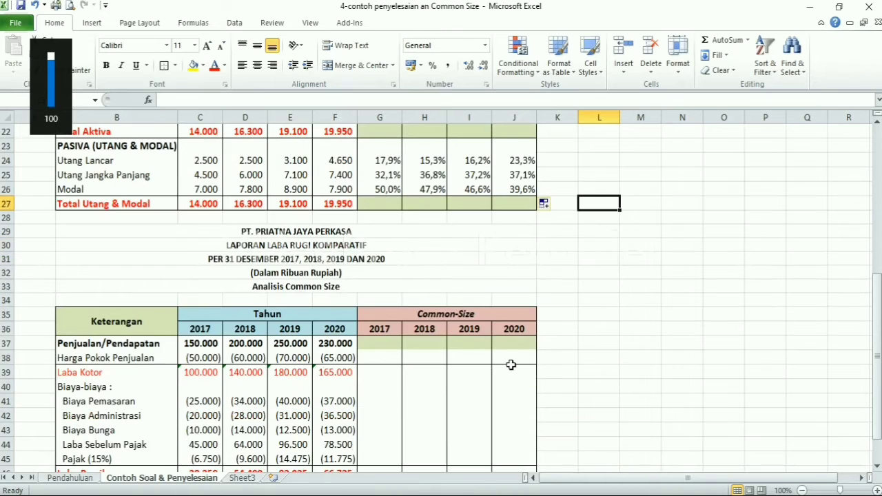
pyautogui.scroll(-1, 510, 364)
pyautogui.scroll(-1, 506, 355)
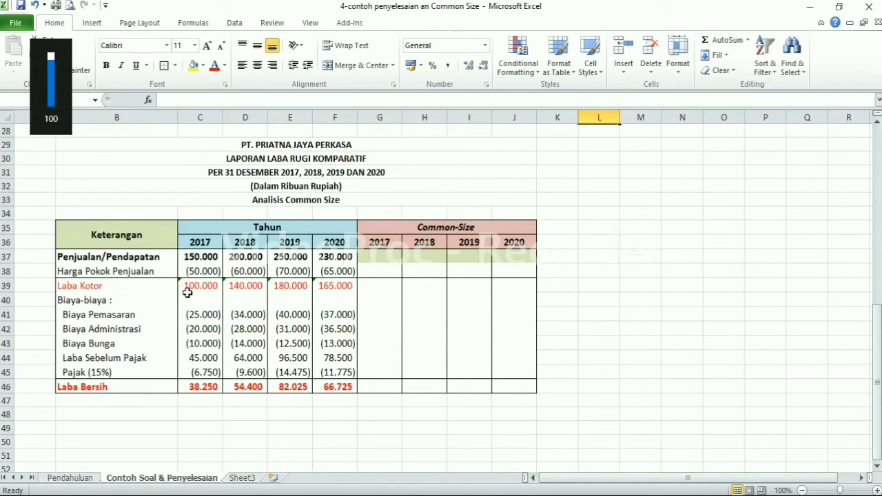
pyautogui.click(207, 271)
pyautogui.moveTo(214, 271); pyautogui.dragTo(335, 388)
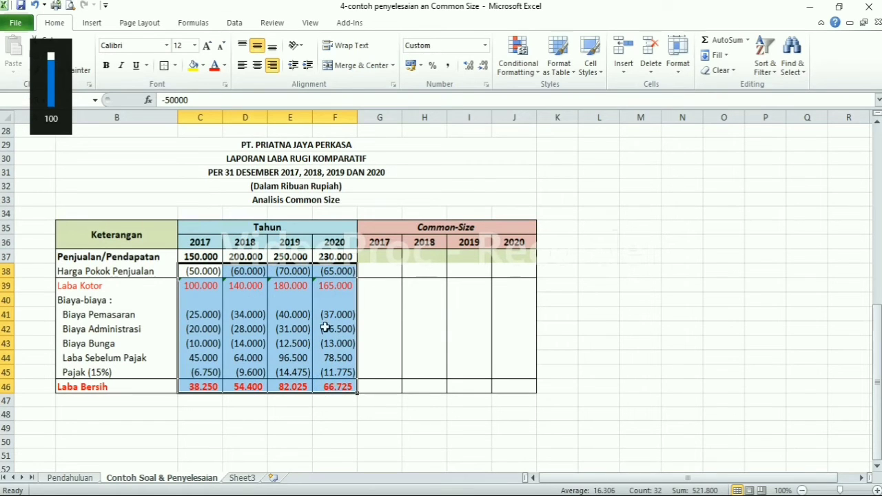
pyautogui.moveTo(194, 257); pyautogui.dragTo(326, 257)
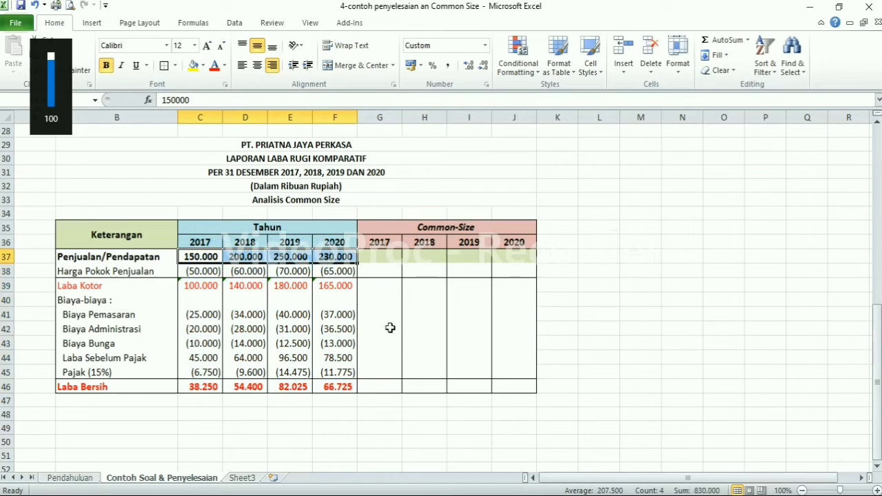
pyautogui.click(377, 272)
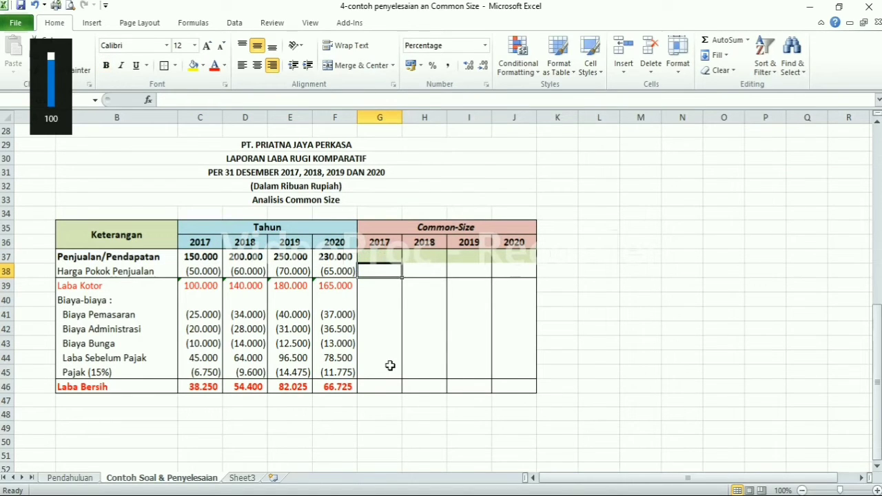
# - Enter =(C38/C37)*100% in G38, giving 2017 Harga Pokok Penjualan -33,3%
pyautogui.write('=')
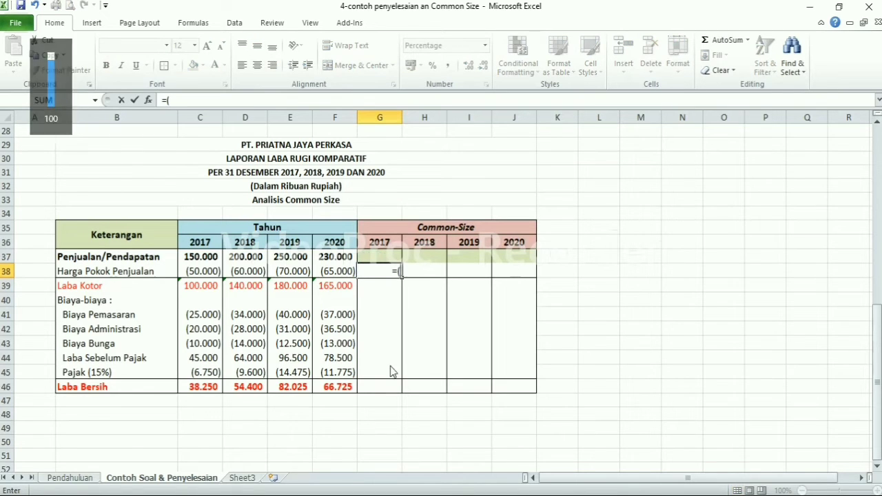
pyautogui.write('(')
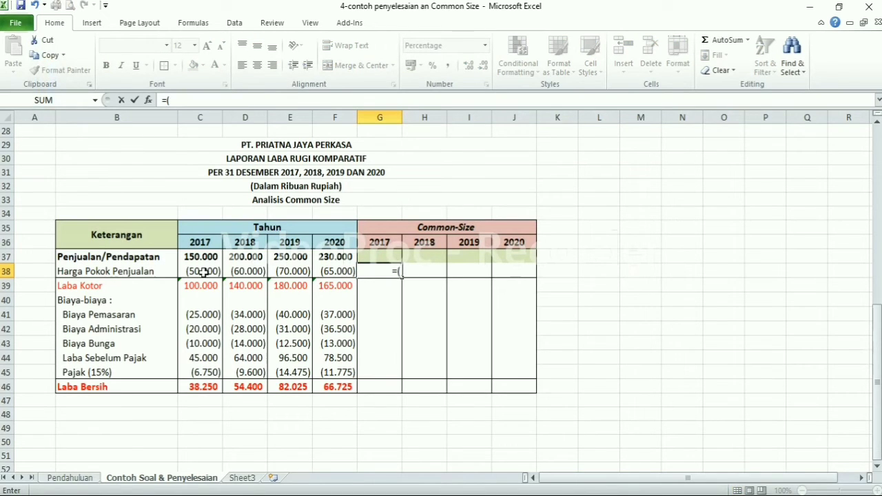
pyautogui.click(204, 272)
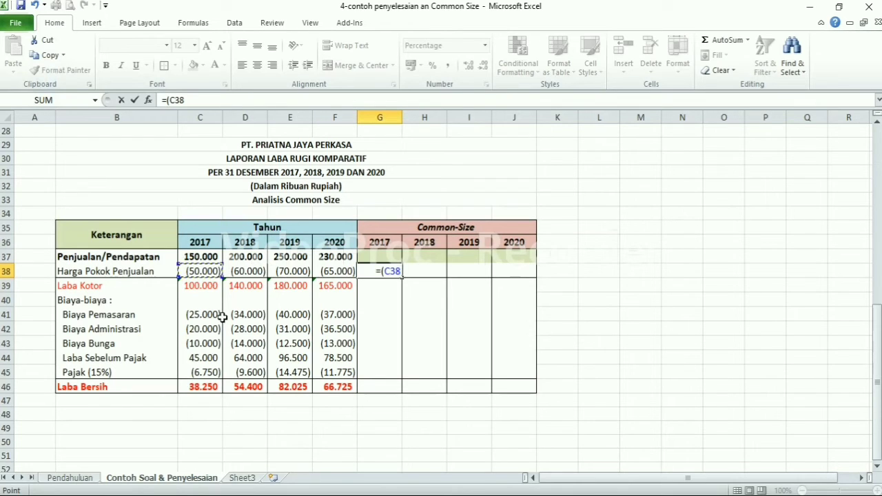
pyautogui.write('/')
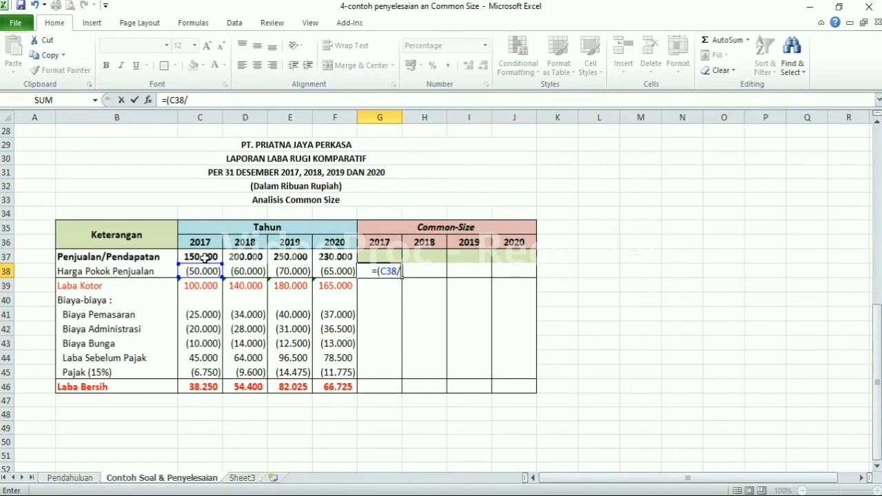
pyautogui.click(204, 258)
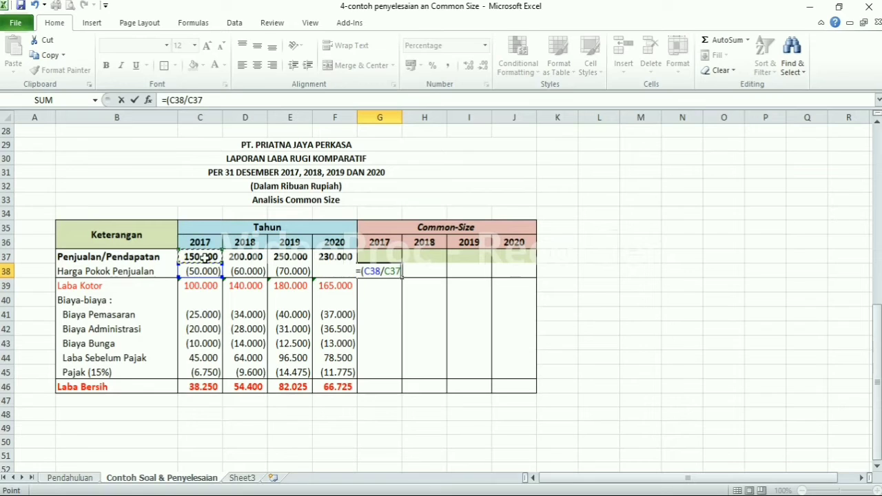
pyautogui.write(')')
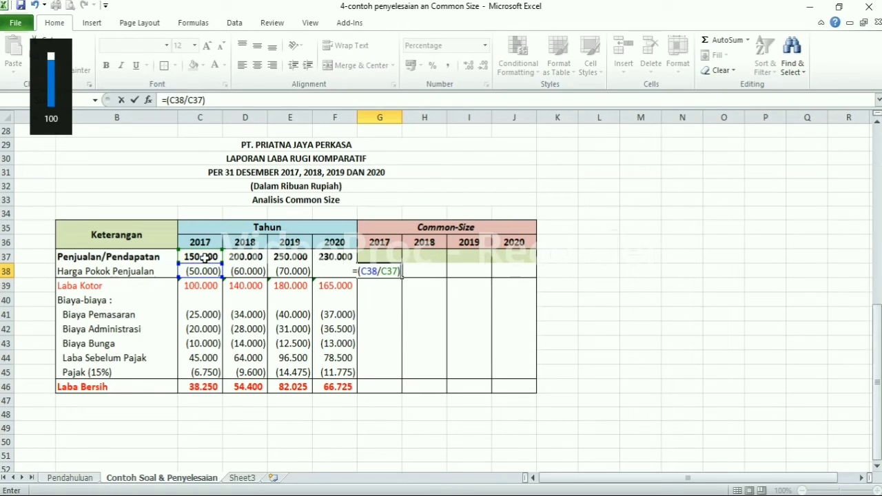
pyautogui.write('*100')
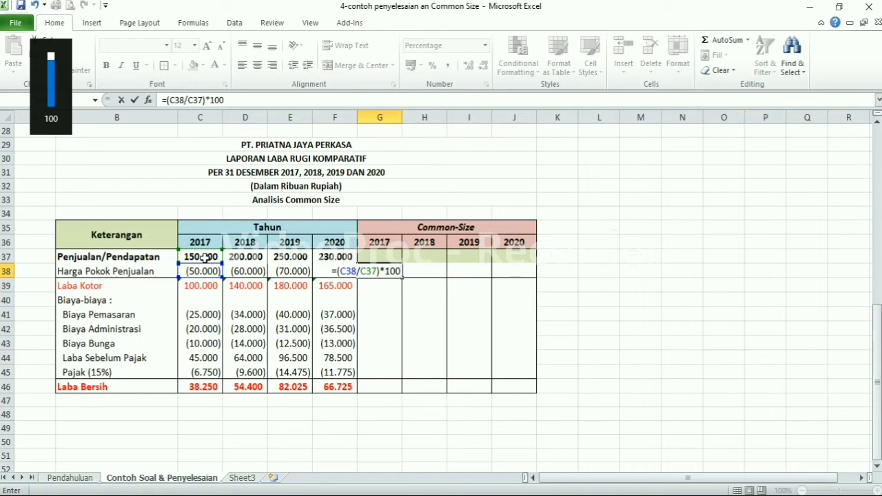
pyautogui.write('%')
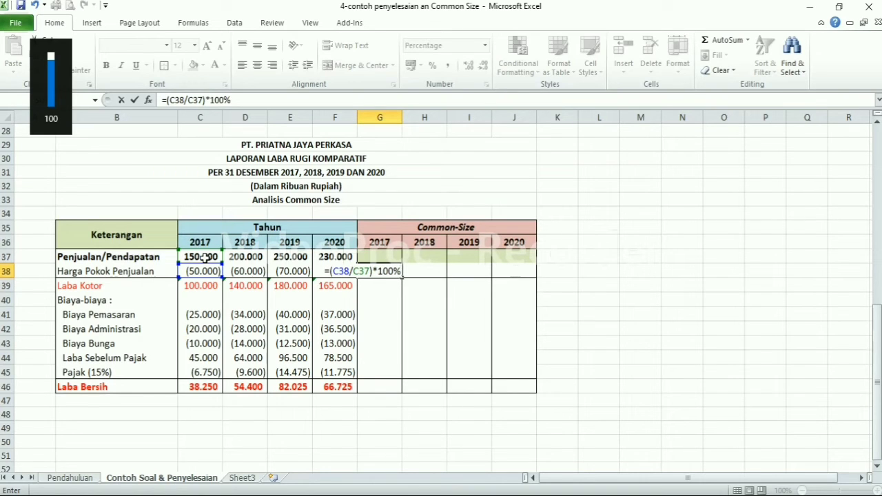
pyautogui.press('Return')
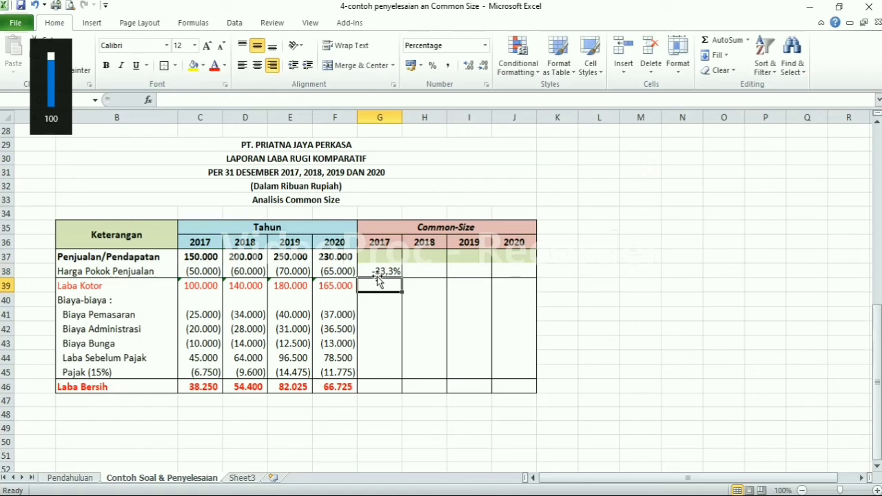
pyautogui.click(379, 272)
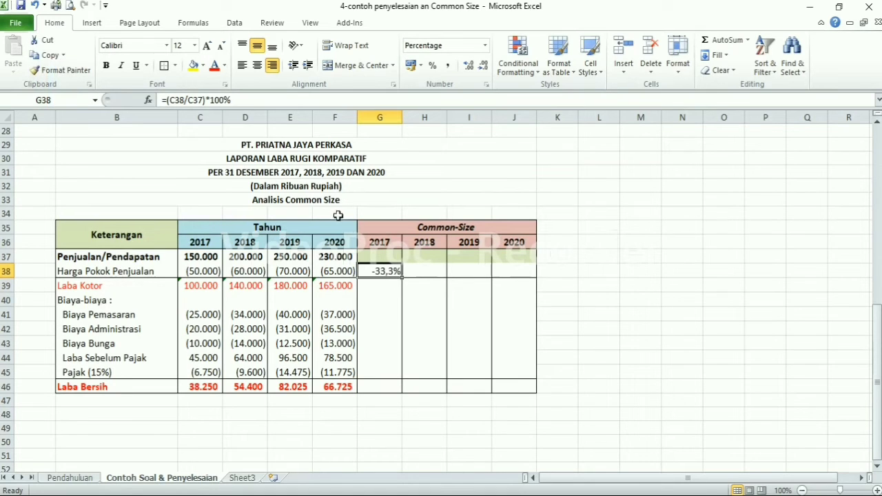
# - Anchor the sales row in G38 so the formula reads =(C38/C$37)*100%
pyautogui.click(195, 100)
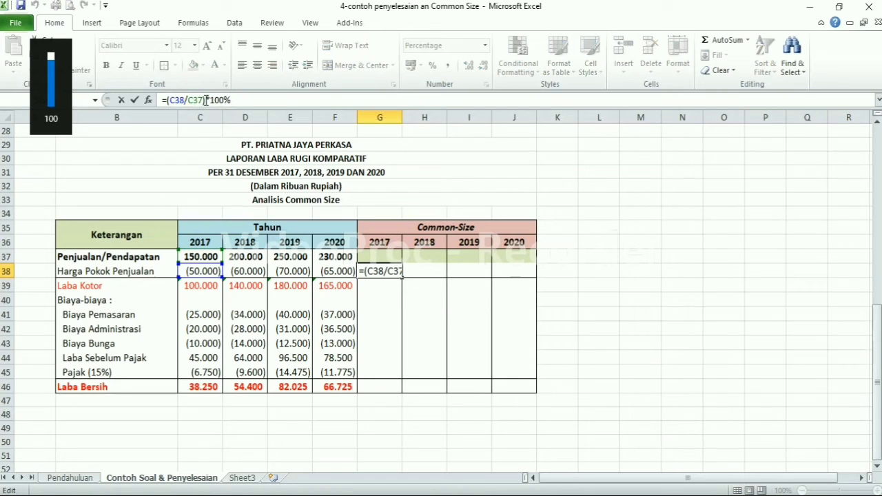
pyautogui.write('$')
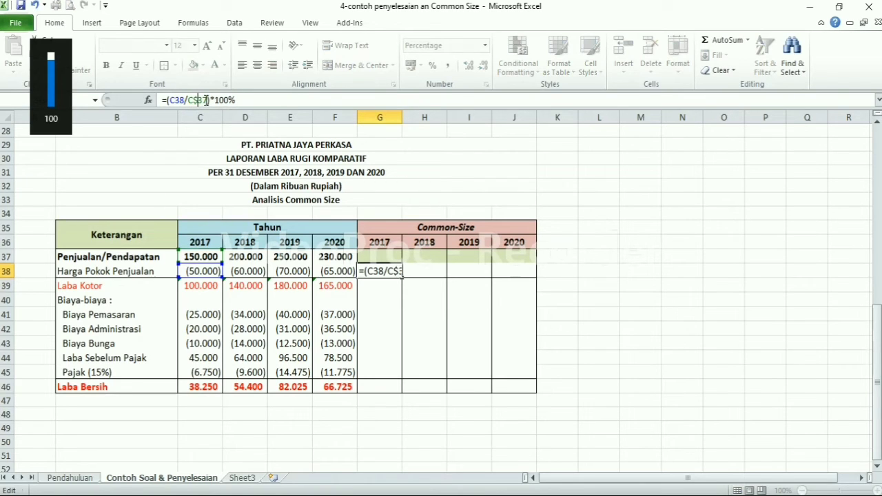
pyautogui.press('Return')
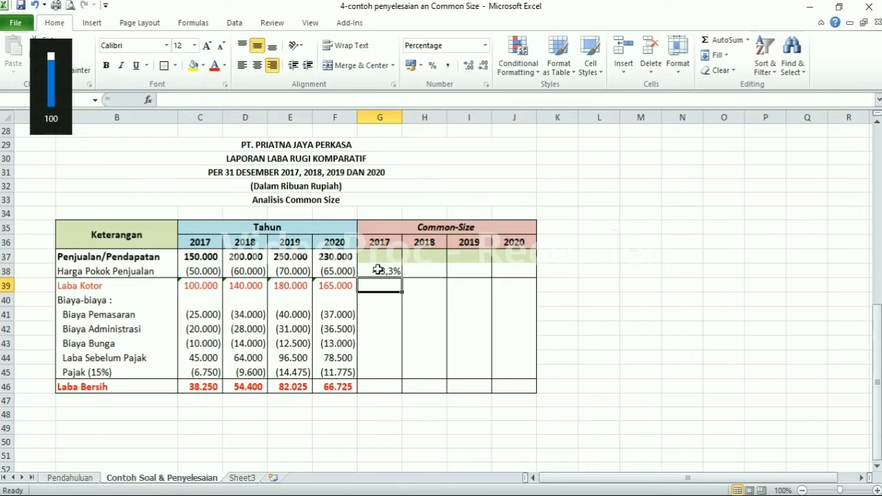
# - Fill the anchored formula across to 2020 and down to row 46, covering G38:J46
pyautogui.click(378, 271)
pyautogui.moveTo(404, 278); pyautogui.dragTo(526, 276)
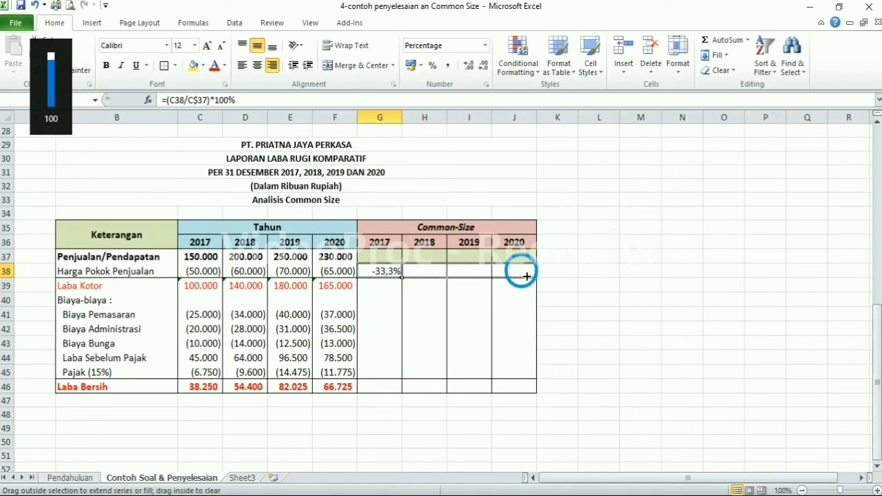
pyautogui.moveTo(526, 276); pyautogui.dragTo(516, 389)
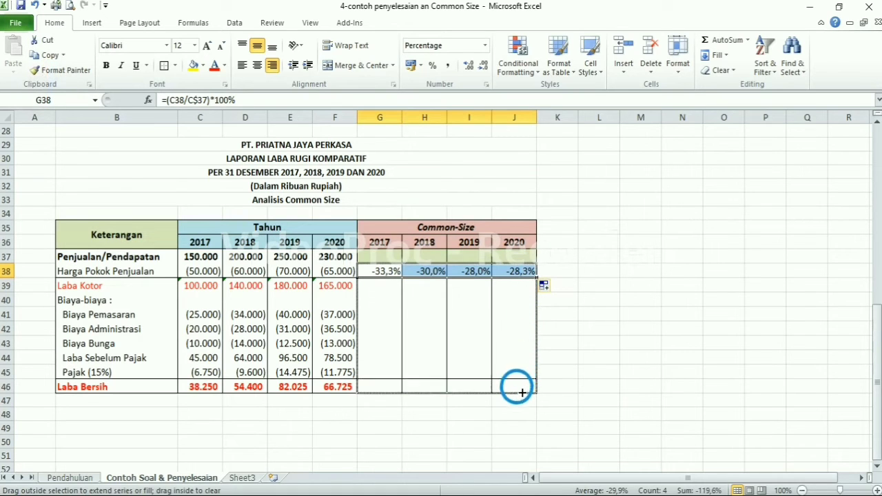
pyautogui.click(382, 289)
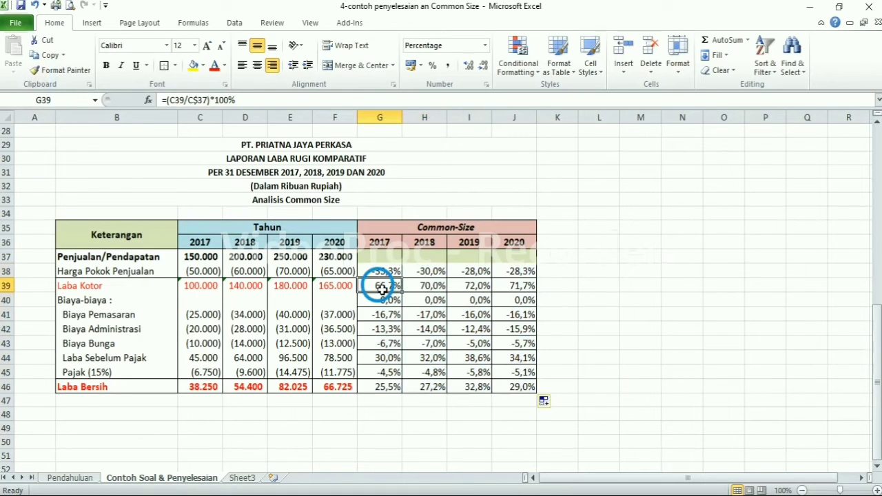
pyautogui.moveTo(383, 301); pyautogui.dragTo(510, 303)
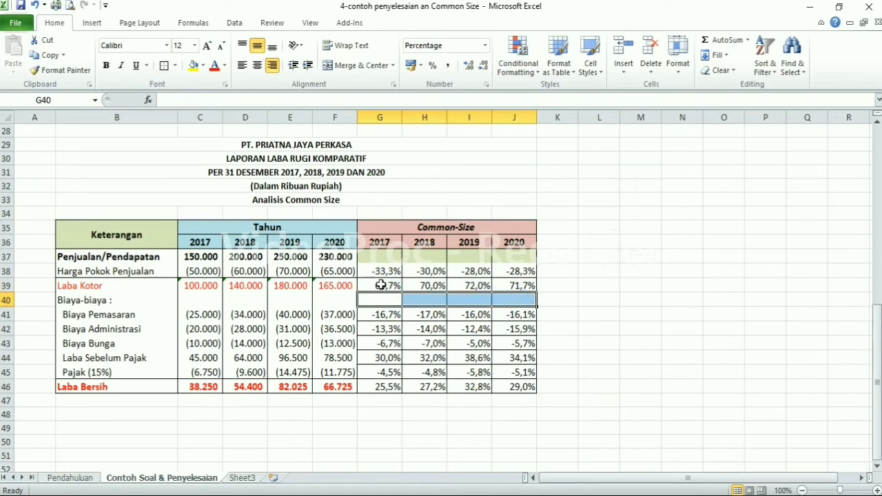
# - Clear the Biaya-biaya row percentages and give G39:J45 an outer border without inside lines
pyautogui.press('Delete')
pyautogui.moveTo(383, 285)
pyautogui.mouseDown()
pyautogui.moveTo(460, 303)
pyautogui.moveTo(508, 372)
pyautogui.mouseUp()
pyautogui.rightClick(444, 329)
pyautogui.press('Escape')
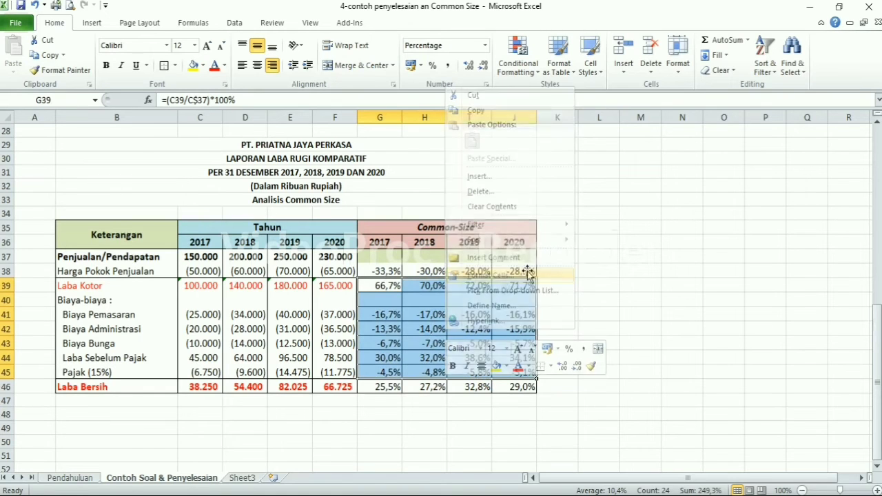
pyautogui.click(470, 142)
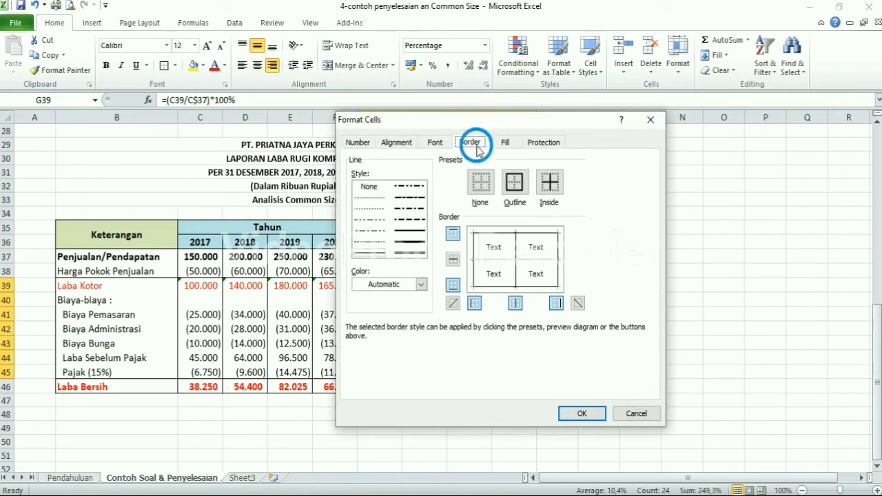
pyautogui.click(480, 268)
pyautogui.click(480, 269)
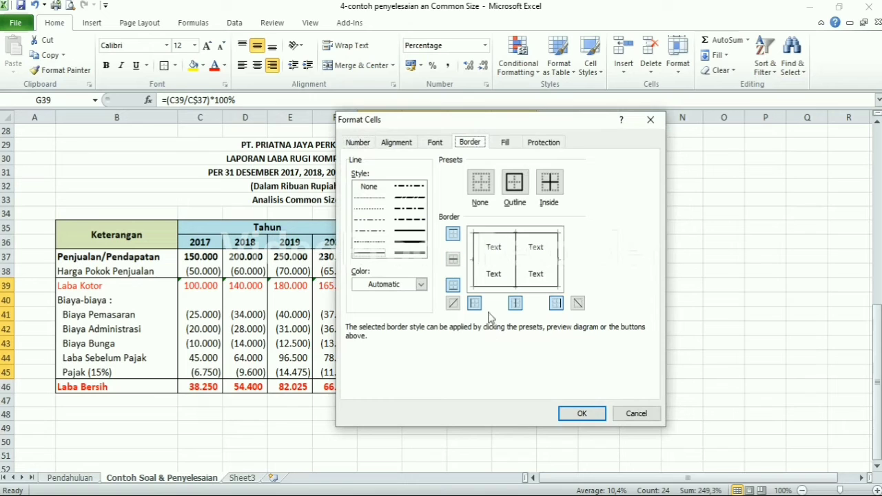
pyautogui.click(582, 414)
pyautogui.click(432, 430)
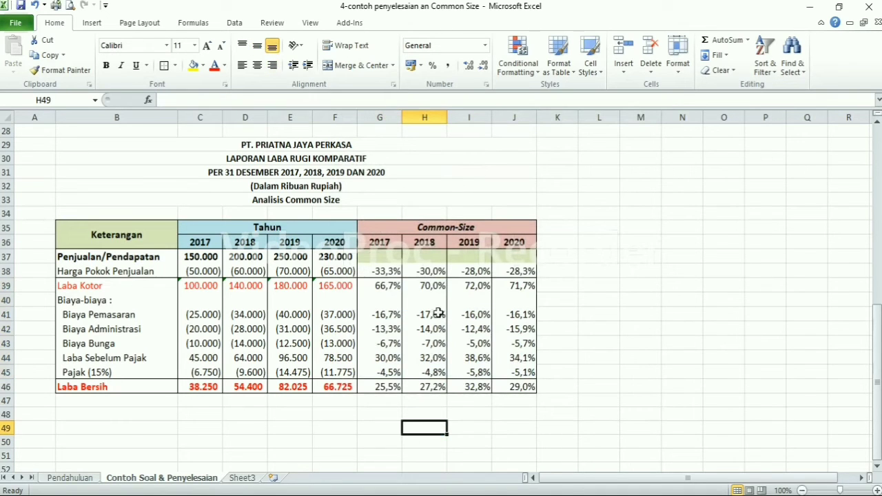
# - Color the Laba Bersih and Laba Kotor percentages for 2017–2020 red
pyautogui.moveTo(378, 387); pyautogui.dragTo(512, 386)
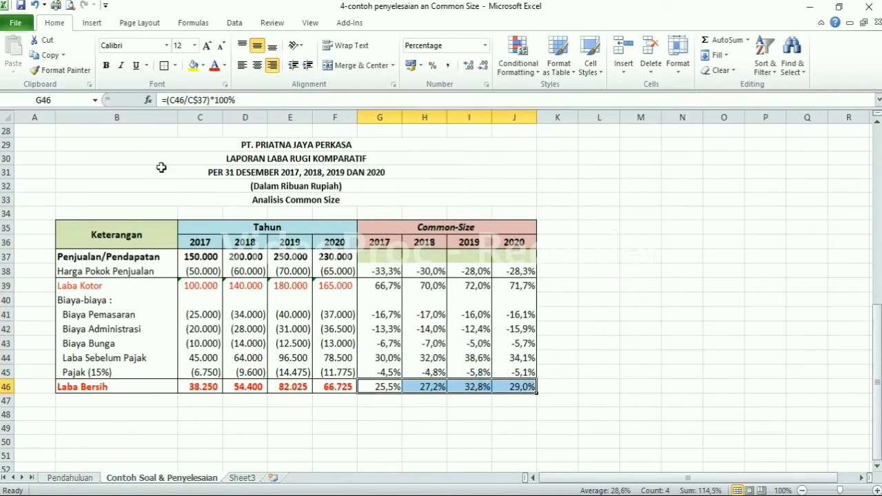
pyautogui.click(213, 65)
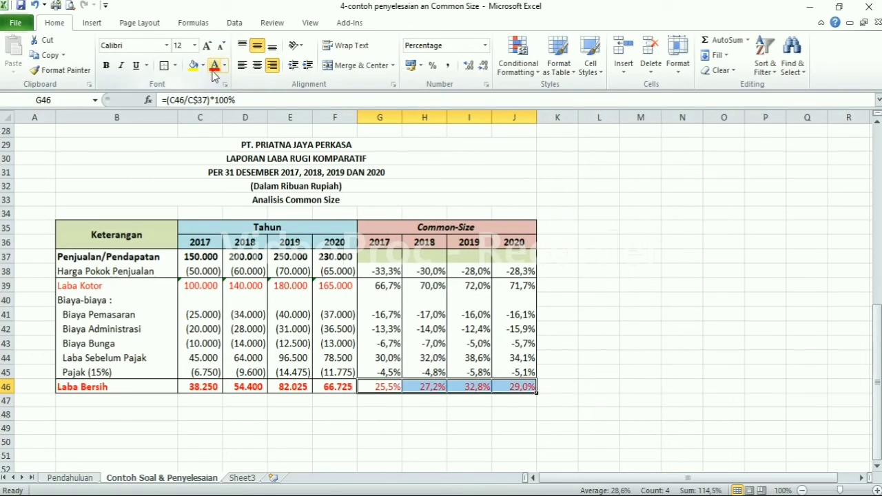
pyautogui.click(377, 285)
pyautogui.moveTo(377, 285); pyautogui.dragTo(516, 286)
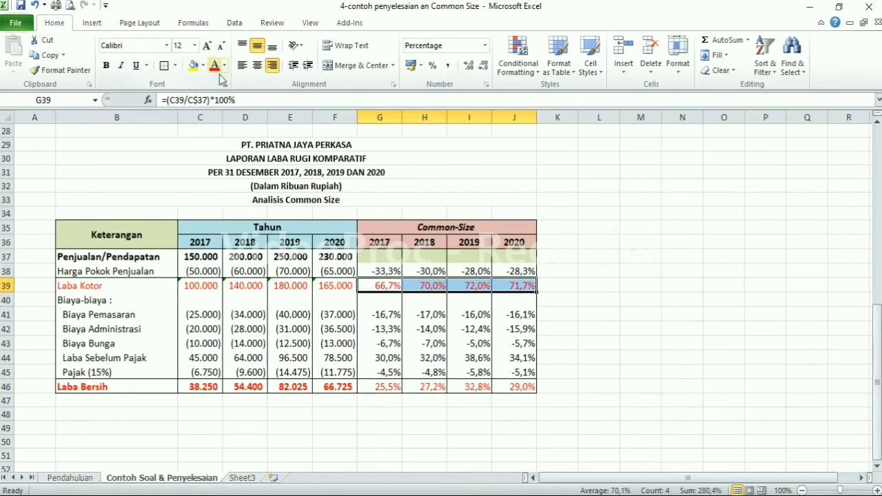
pyautogui.click(562, 289)
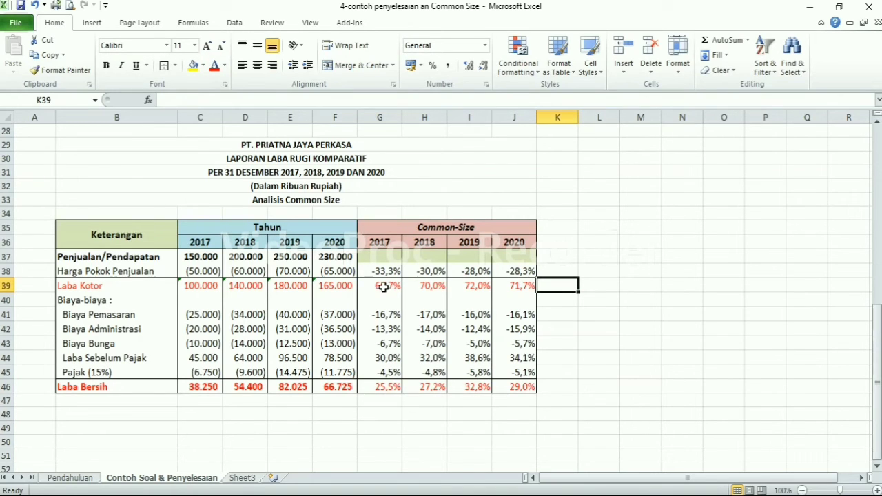
# - Review the Laba Kotor, Harga Pokok Penjualan and expense percentage formulas
pyautogui.click(383, 287)
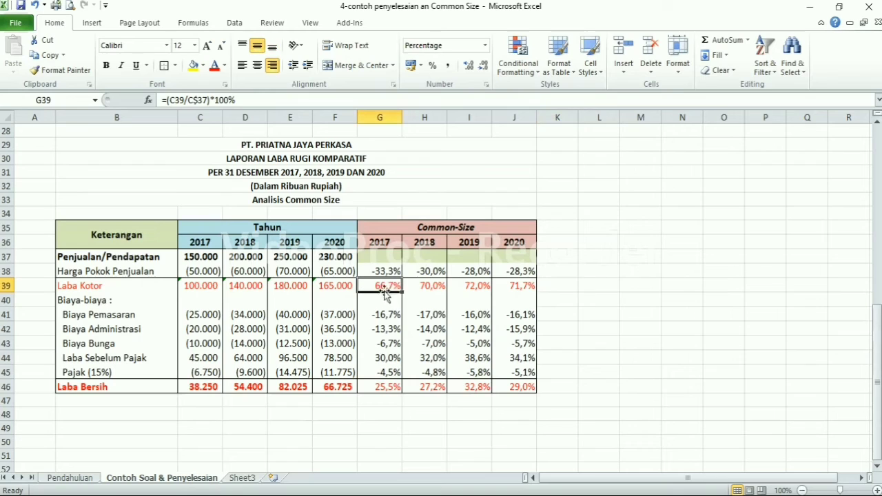
pyautogui.click(433, 287)
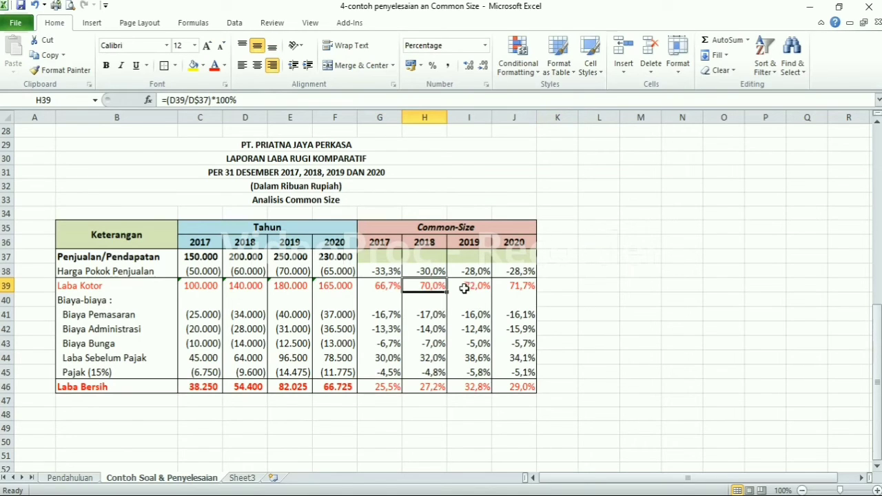
pyautogui.click(467, 287)
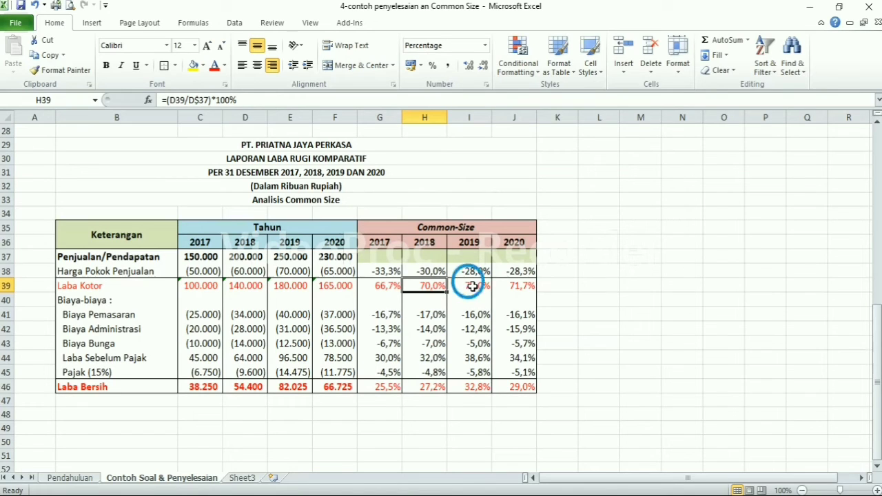
pyautogui.click(520, 287)
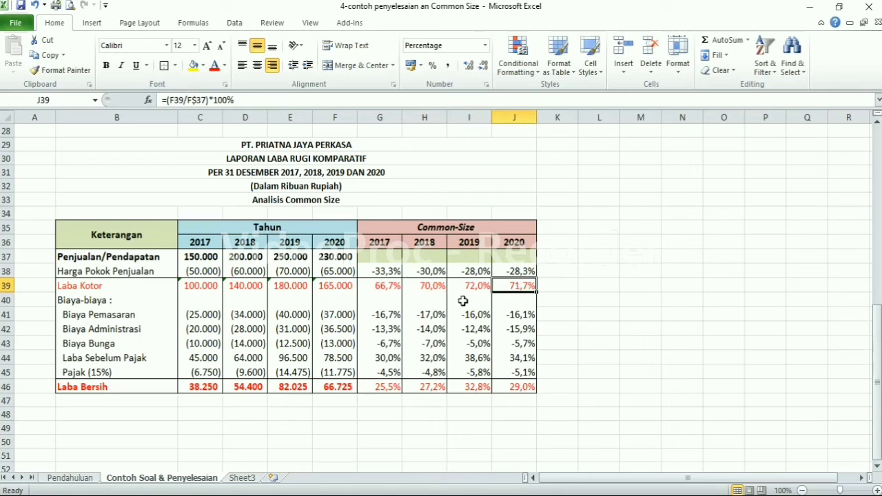
pyautogui.moveTo(377, 272); pyautogui.dragTo(518, 272)
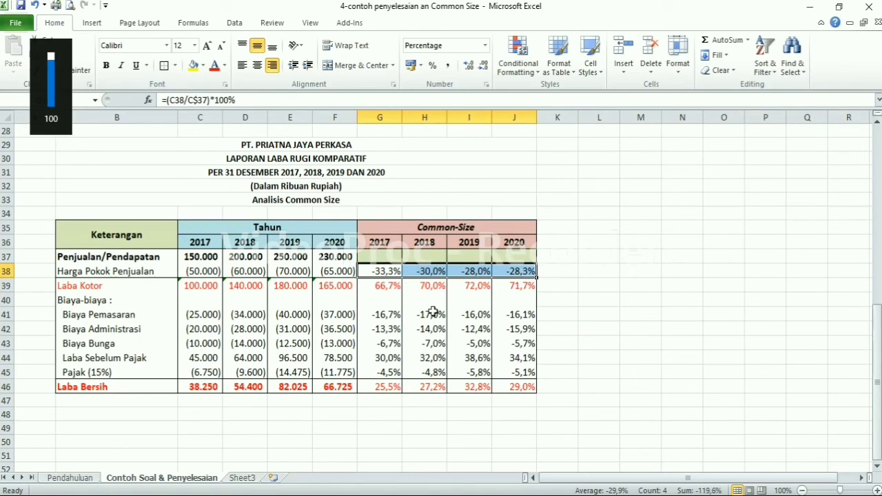
pyautogui.moveTo(381, 315); pyautogui.dragTo(494, 338)
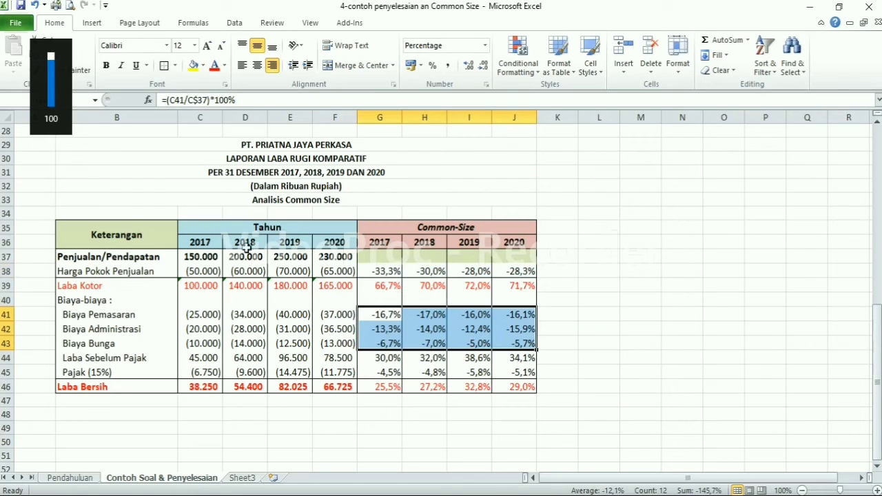
pyautogui.click(372, 316)
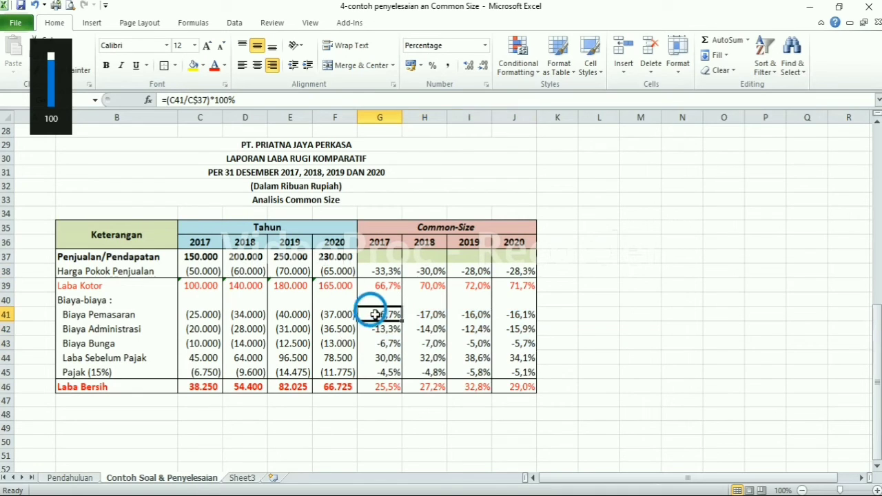
# - Make the entire Laba Sebelum Pajak row (row 44) red
pyautogui.moveTo(377, 357); pyautogui.dragTo(516, 357)
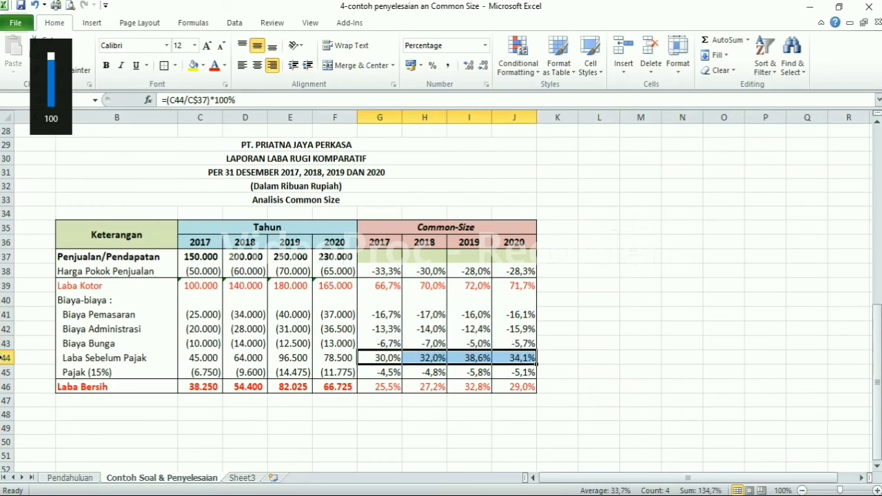
pyautogui.click(6, 357)
pyautogui.click(213, 65)
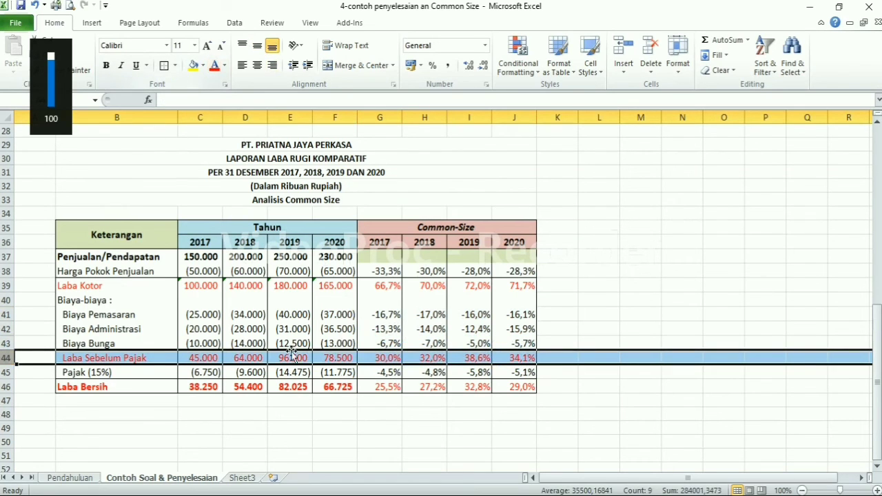
# - Make the Laba Bersih percentages in G46:J46 bold
pyautogui.click(595, 398)
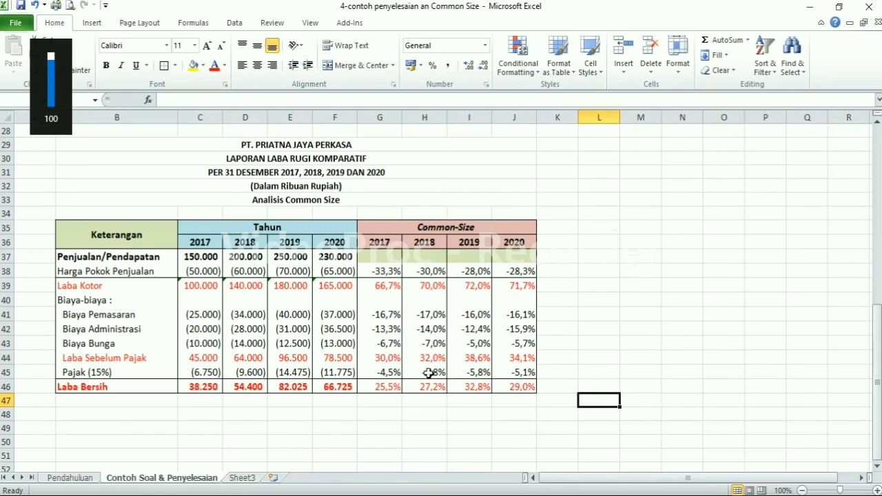
pyautogui.moveTo(390, 373); pyautogui.dragTo(514, 372)
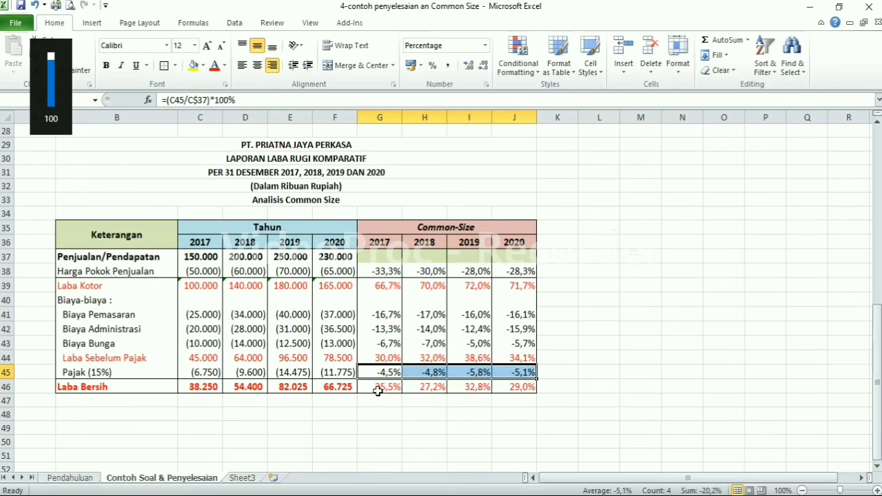
pyautogui.moveTo(378, 387); pyautogui.dragTo(514, 387)
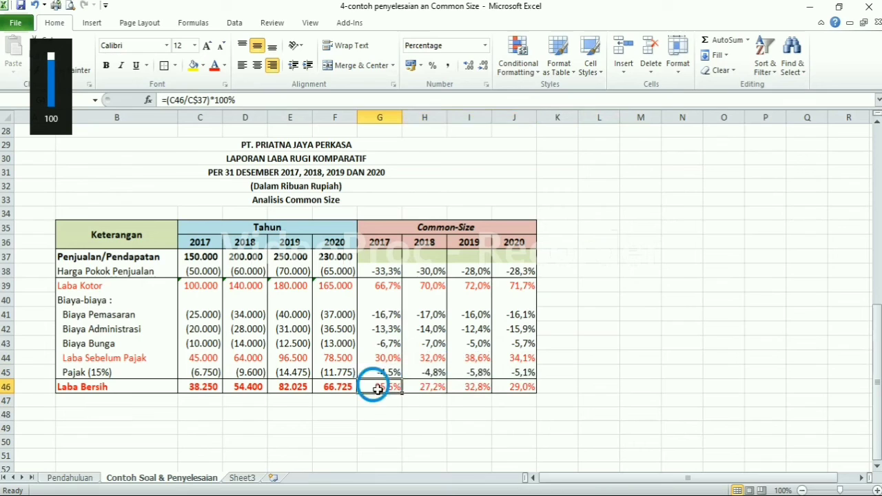
pyautogui.click(106, 68)
pyautogui.click(554, 386)
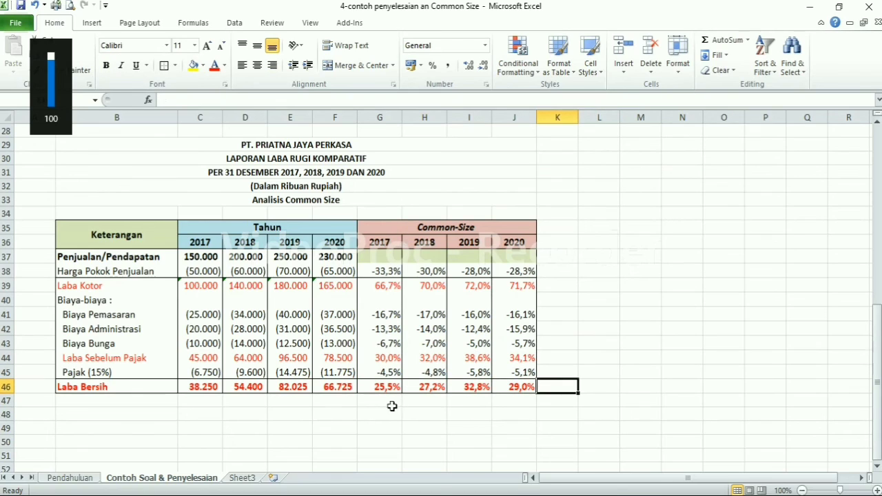
# - Check the Laba Bersih percentage formulas for 2018, 2019 and 2020
pyautogui.click(434, 390)
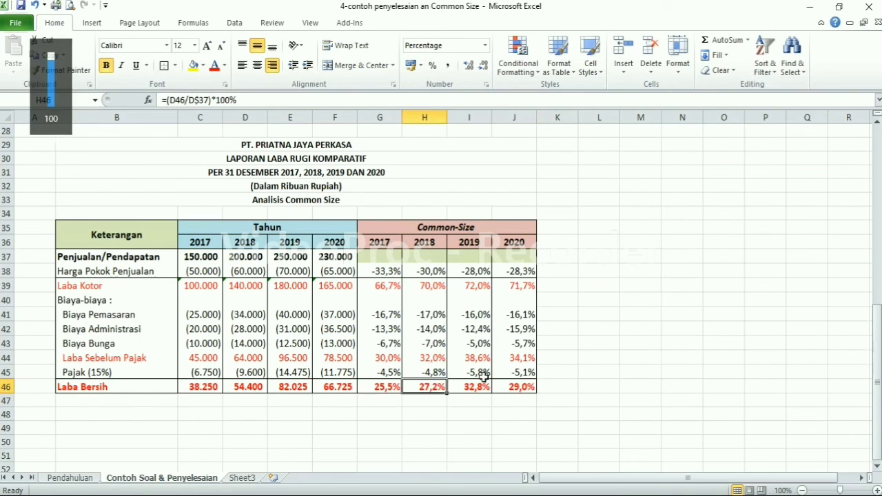
pyautogui.click(478, 390)
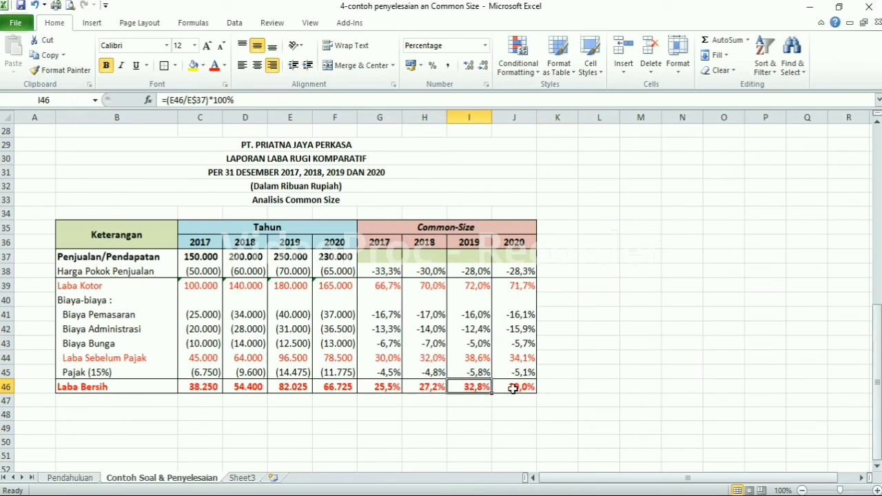
pyautogui.click(513, 388)
pyautogui.click(507, 430)
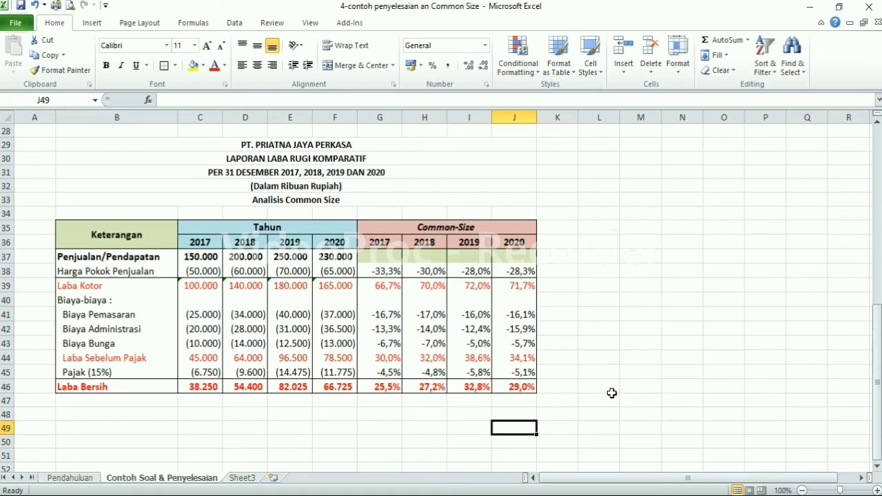
pyautogui.press('XF86AudioRaiseVolume')
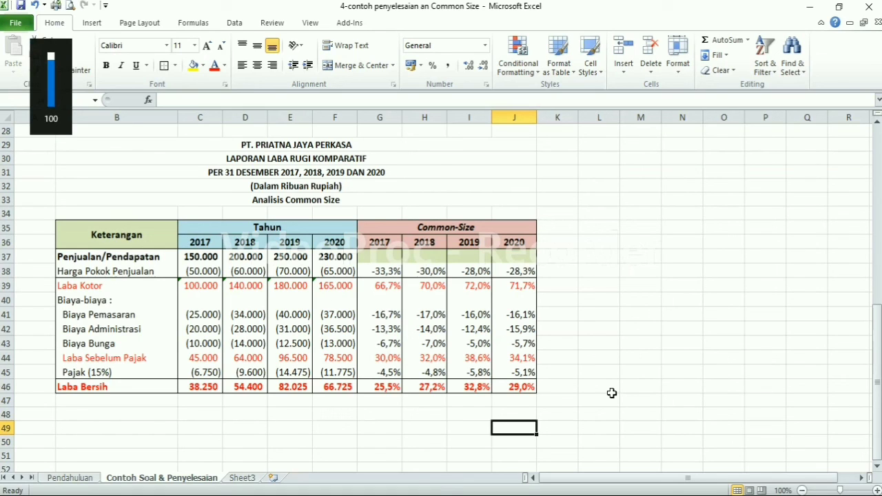